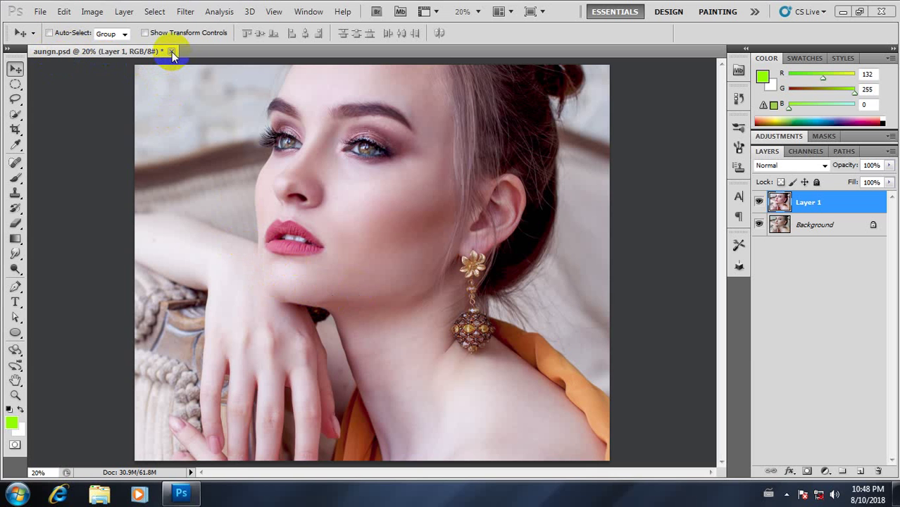
Step: Close aungn.psd, cancelling the first attempt, then discarding its unsaved changes
click(172, 52)
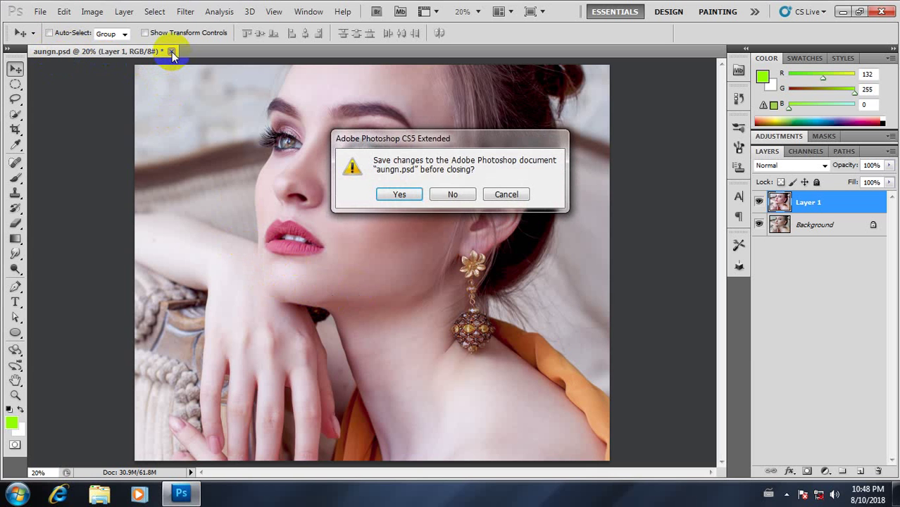
click(500, 194)
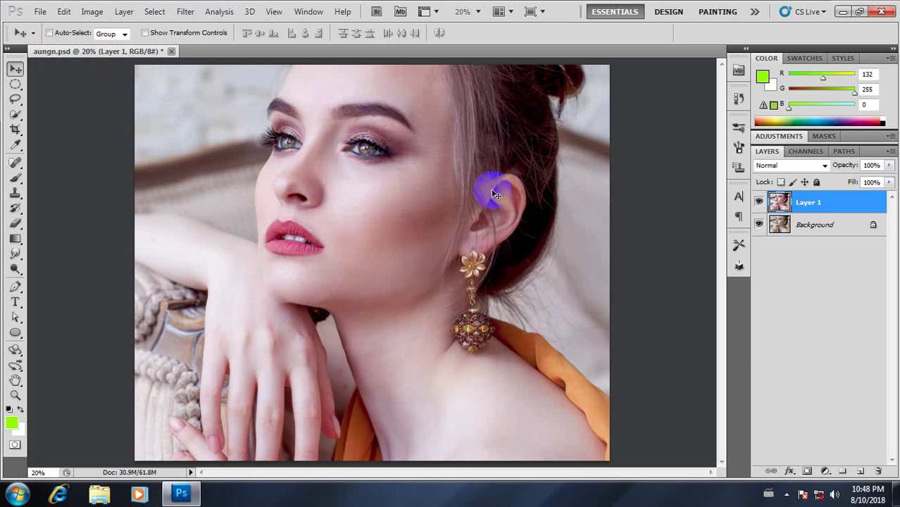
click(172, 52)
click(451, 195)
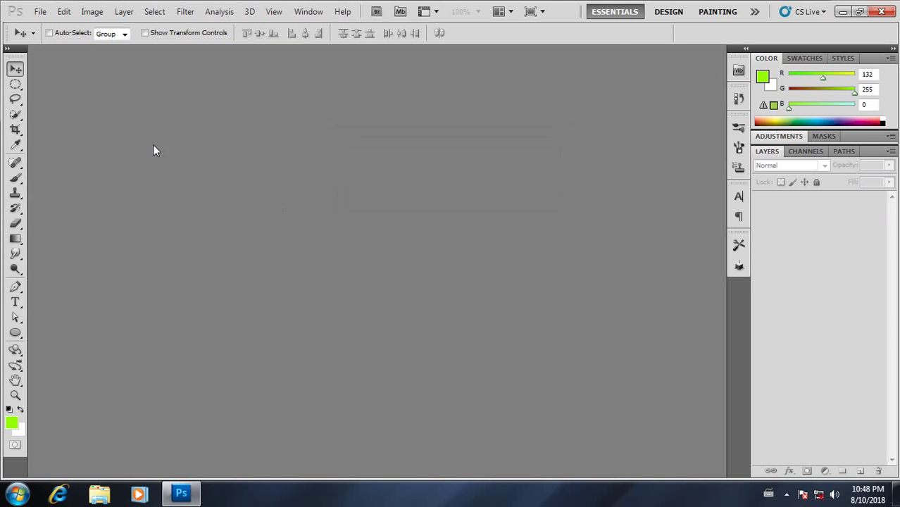
Step: From the Open dialog, delete the aungn file on the Desktop to the Recycle Bin
click(41, 11)
click(55, 37)
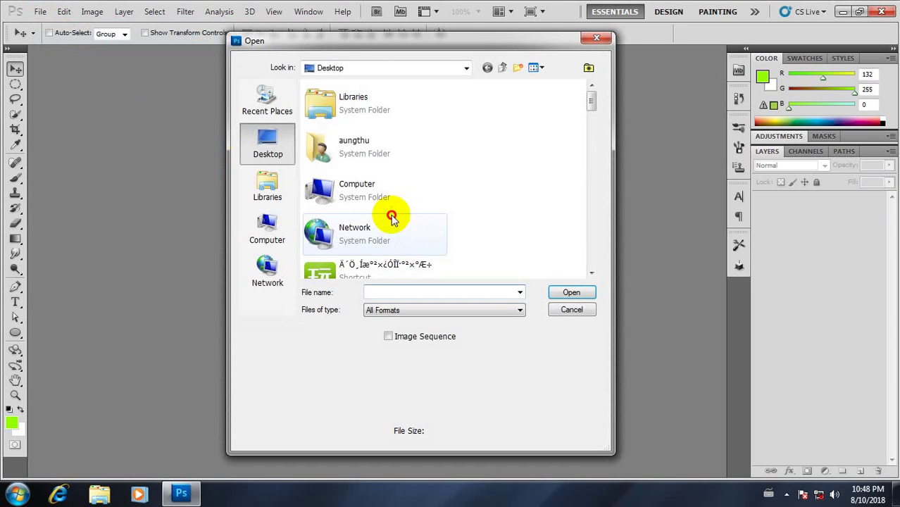
scroll(392, 217, down, 10)
scroll(392, 217, down, 10)
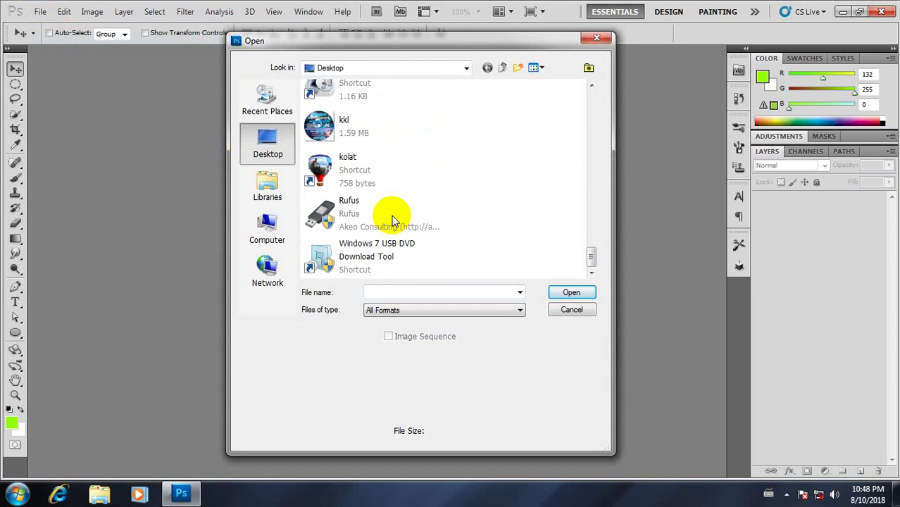
scroll(392, 217, up, 5)
click(337, 231)
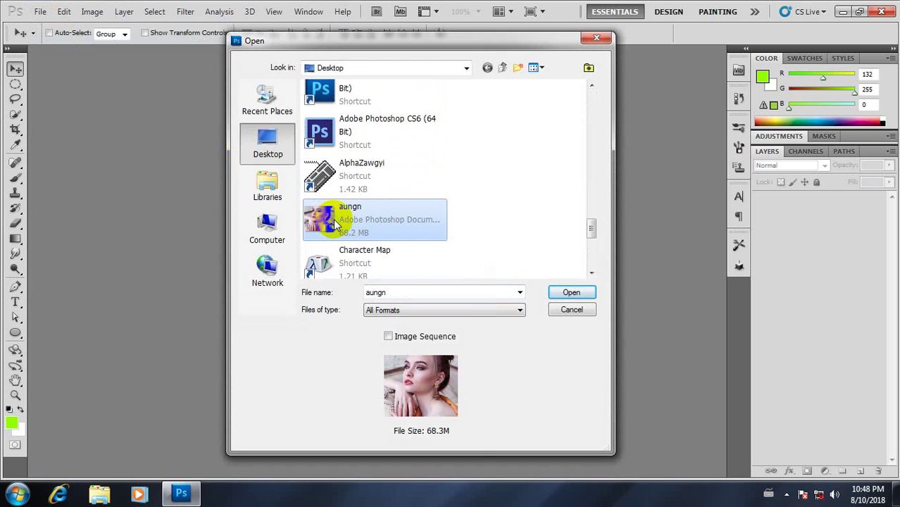
right_click(334, 229)
click(387, 440)
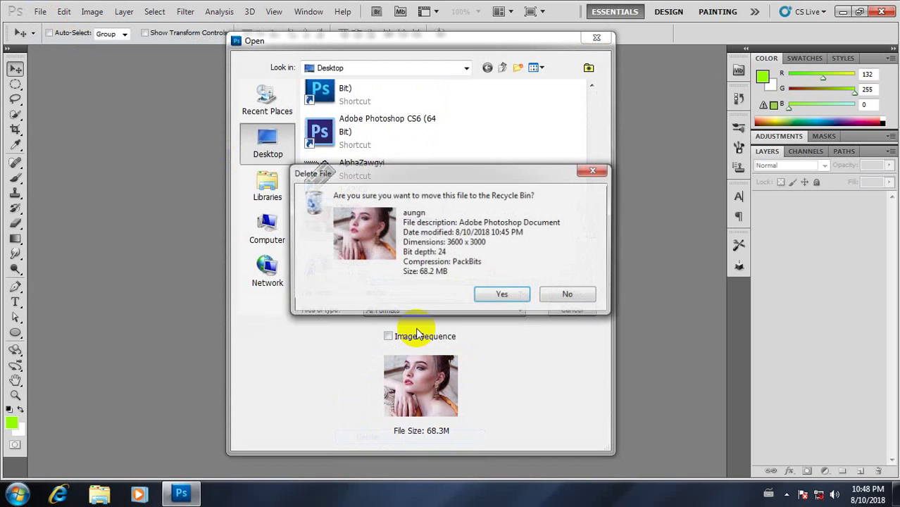
click(499, 294)
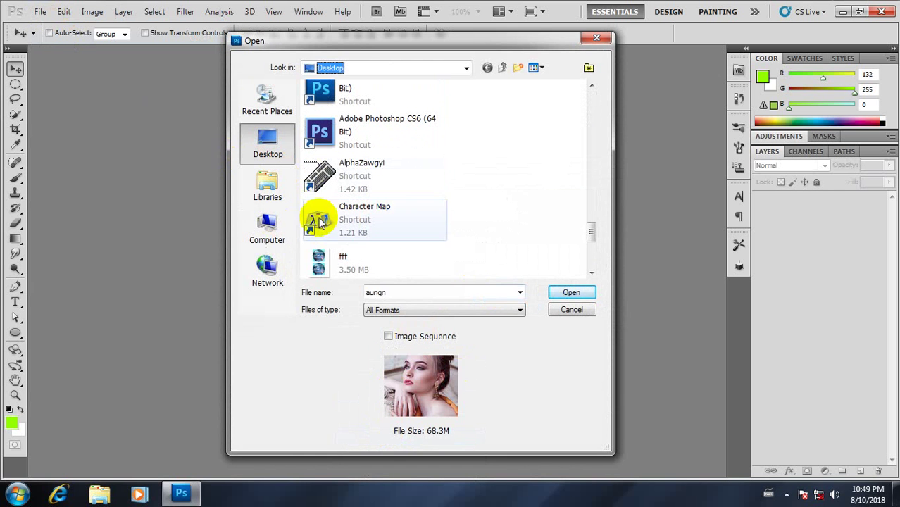
Step: Browse from the Desktop into New folder, then New folder (2)
click(392, 211)
scroll(394, 213, down, 5)
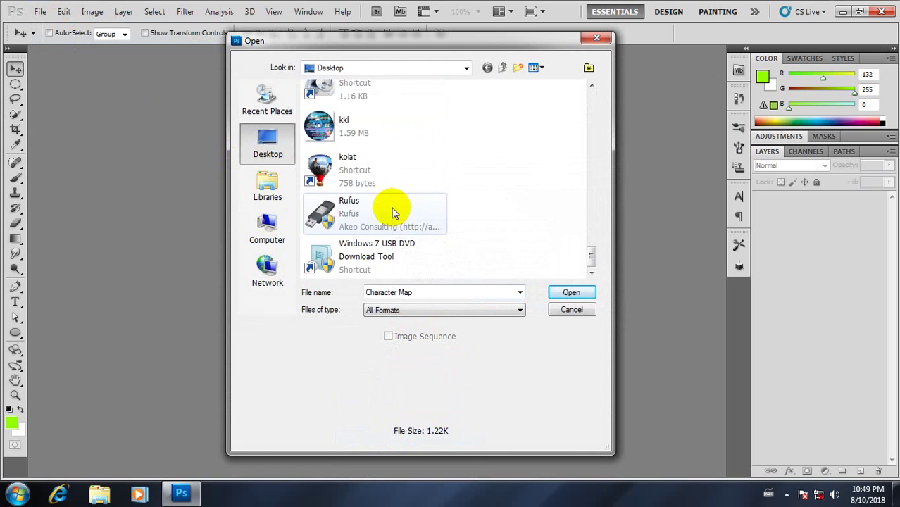
scroll(394, 213, down, 6)
double_click(348, 184)
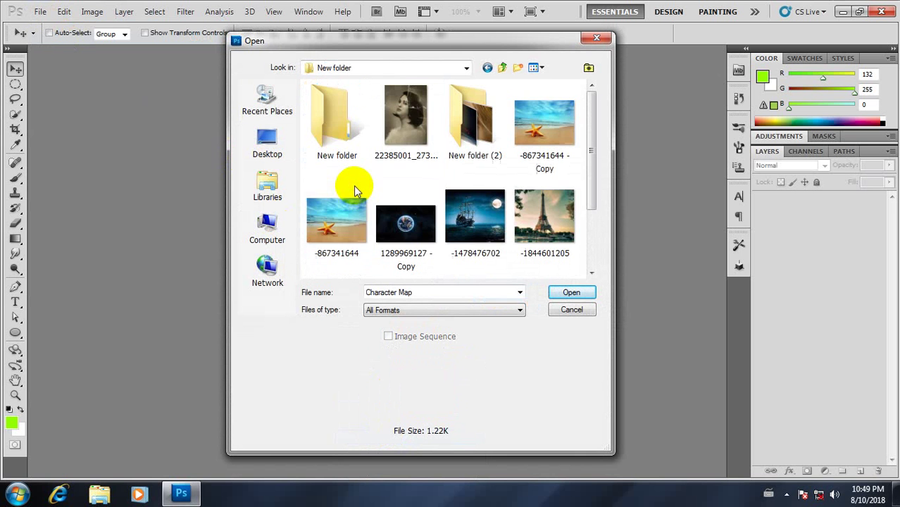
double_click(461, 106)
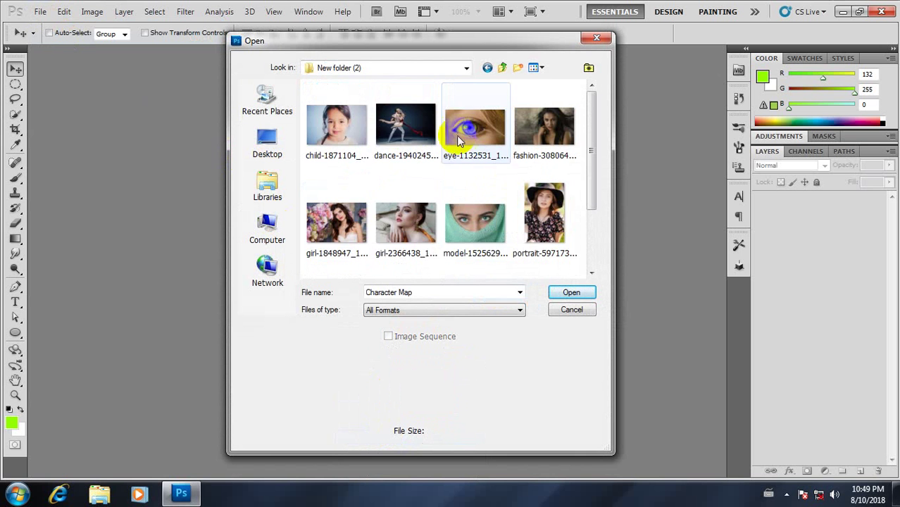
Step: Select the woman-659352_1920 photo and open it
click(457, 217)
scroll(455, 215, down, 1)
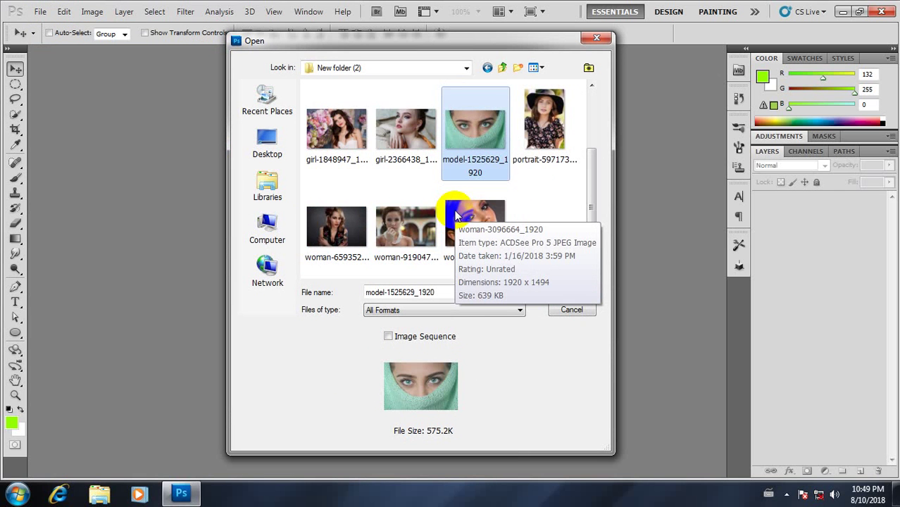
scroll(399, 194, up, 1)
scroll(399, 194, down, 1)
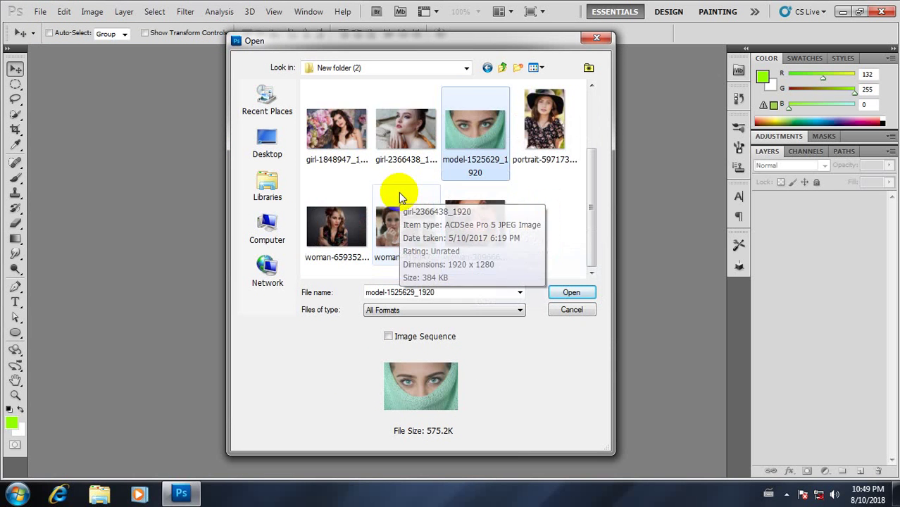
scroll(423, 197, up, 1)
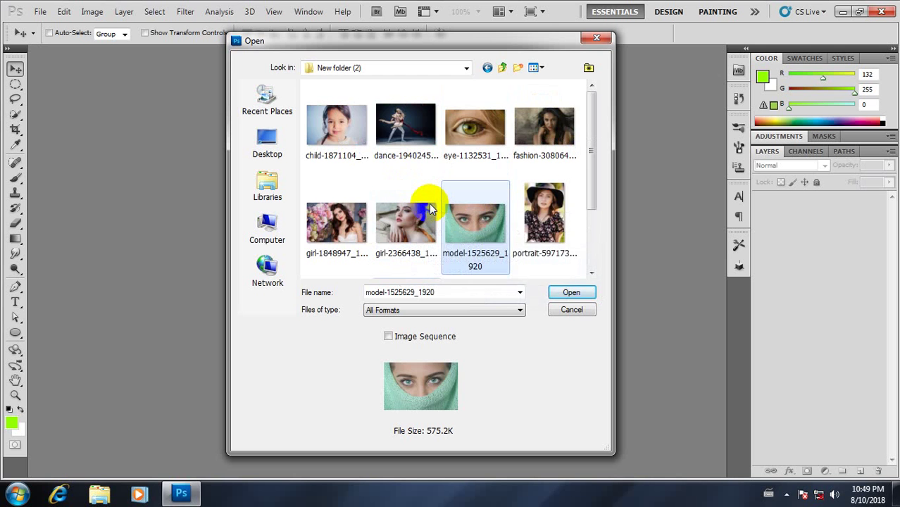
scroll(429, 204, down, 1)
click(359, 239)
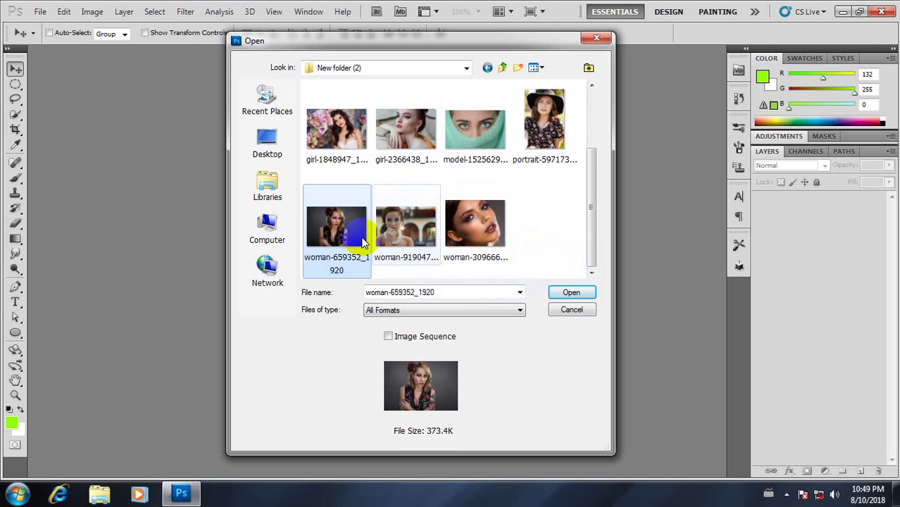
click(561, 293)
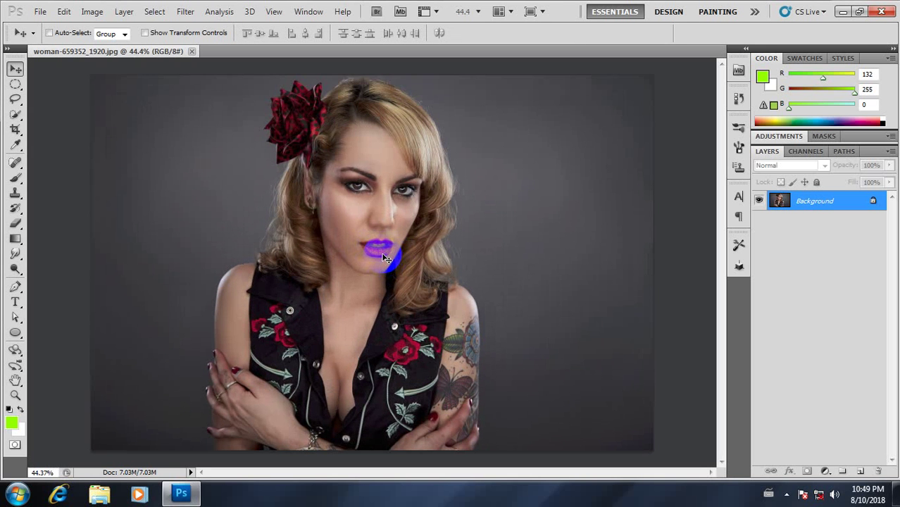
scroll(383, 254, down, 2)
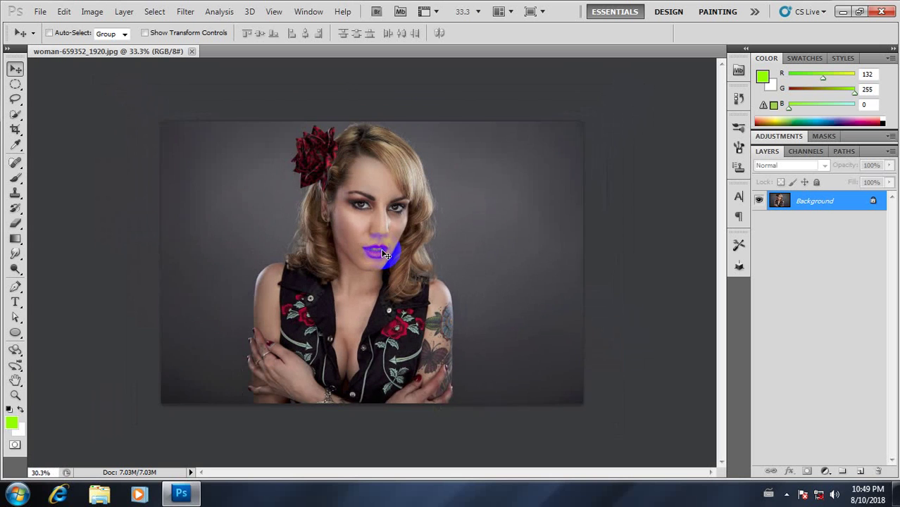
scroll(383, 251, up, 1)
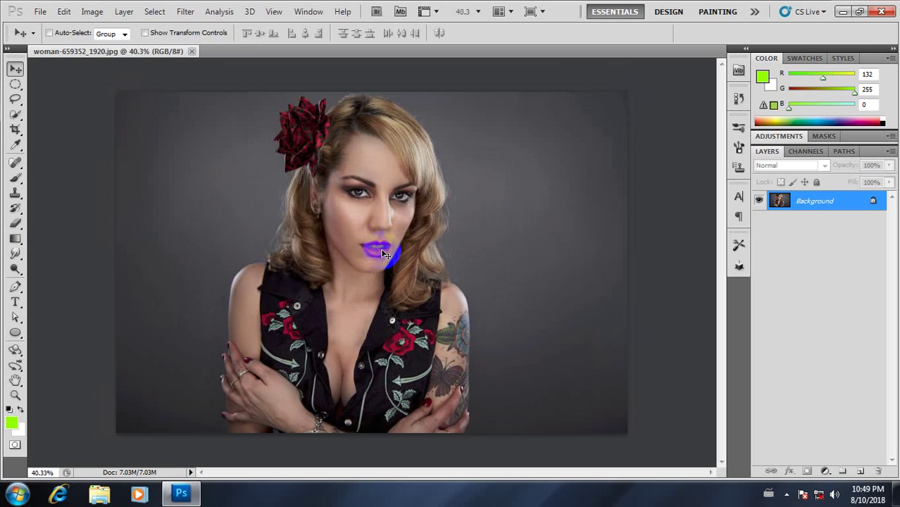
scroll(399, 241, down, 5)
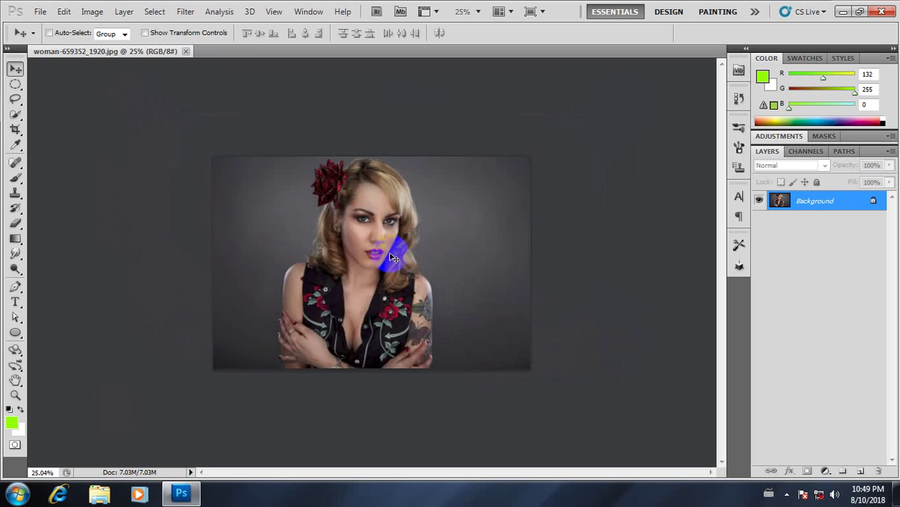
scroll(398, 241, up, 6)
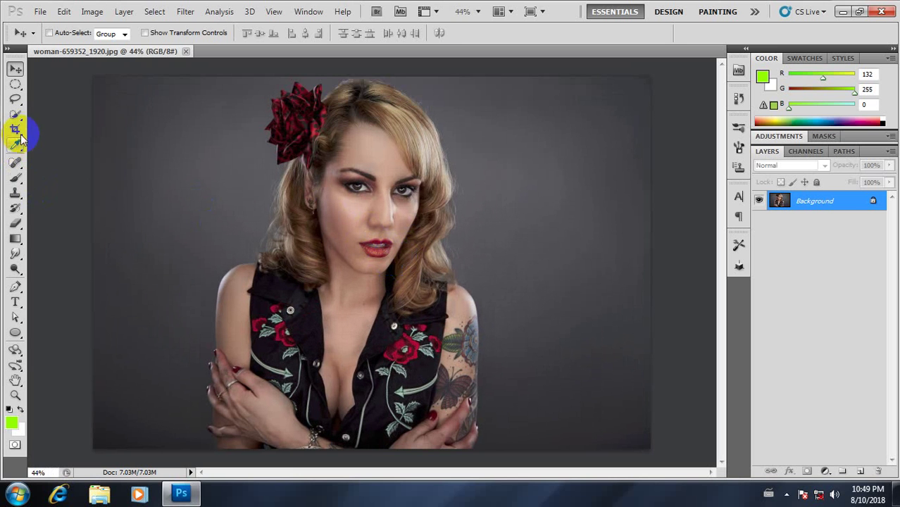
Step: Draw a crop box over the portrait, shift it right to frame the woman, and commit
click(14, 131)
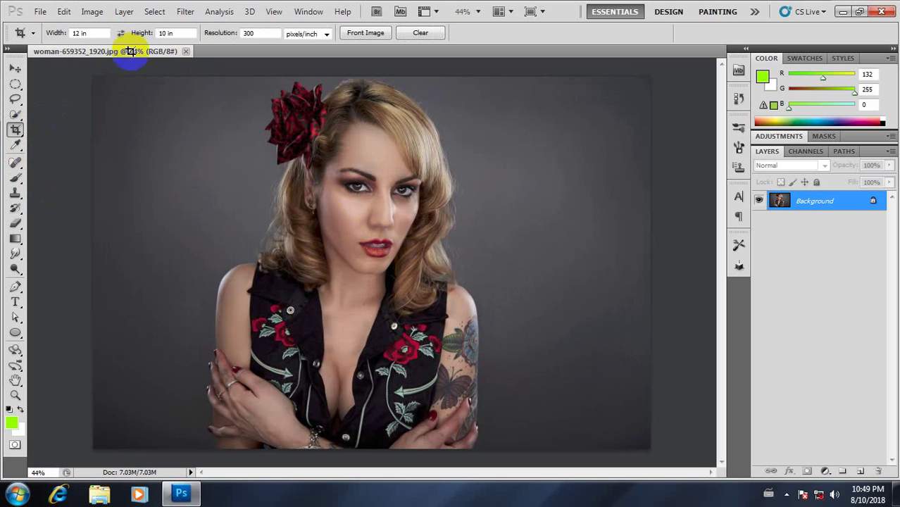
drag(99, 85, 752, 486)
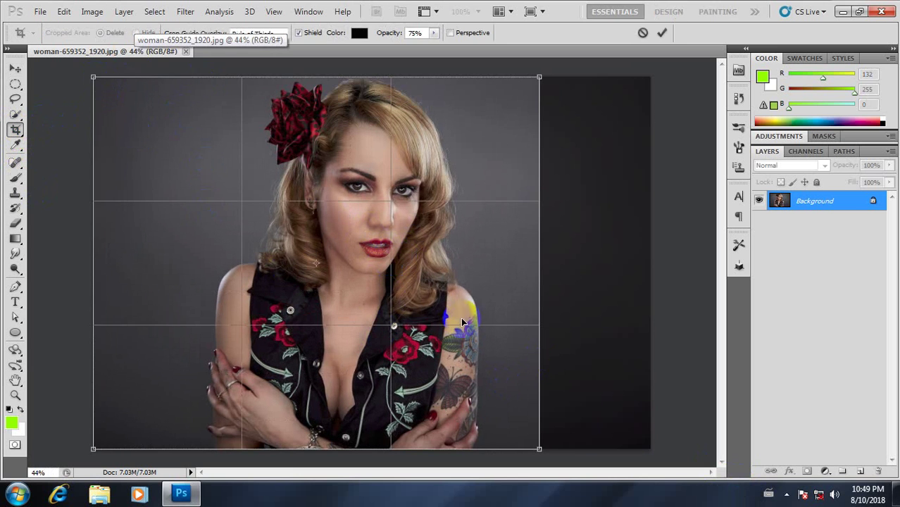
drag(455, 289, 506, 292)
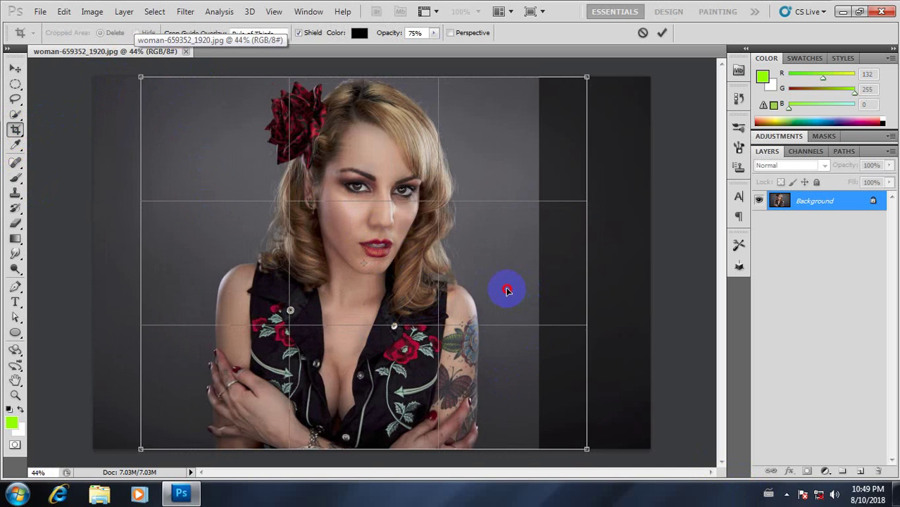
click(663, 33)
scroll(394, 236, down, 3)
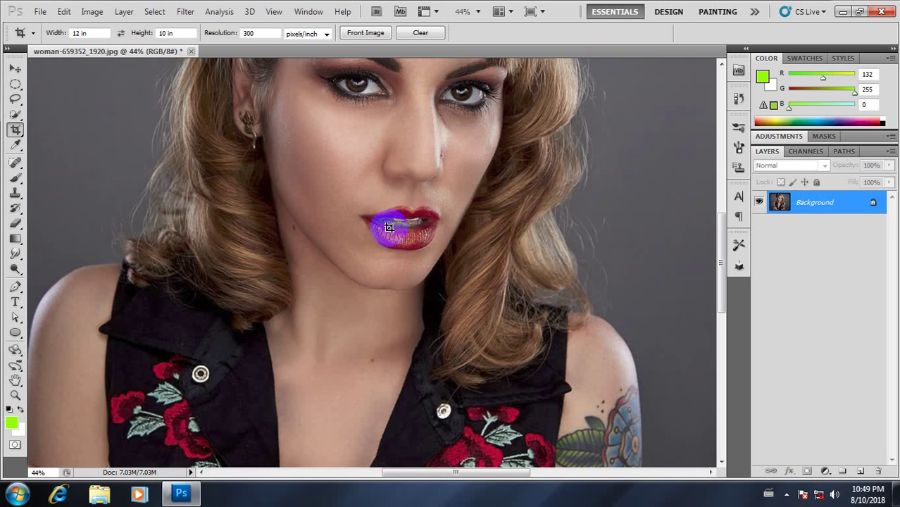
scroll(402, 238, down, 3)
scroll(401, 237, up, 1)
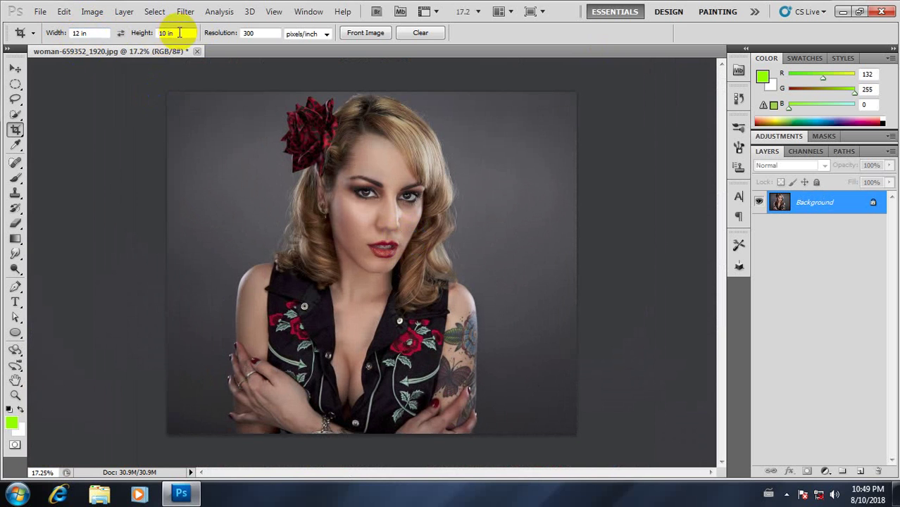
Step: Set the crop options to 12 in width, 10 in height, 300 pixels/inch
double_click(78, 33)
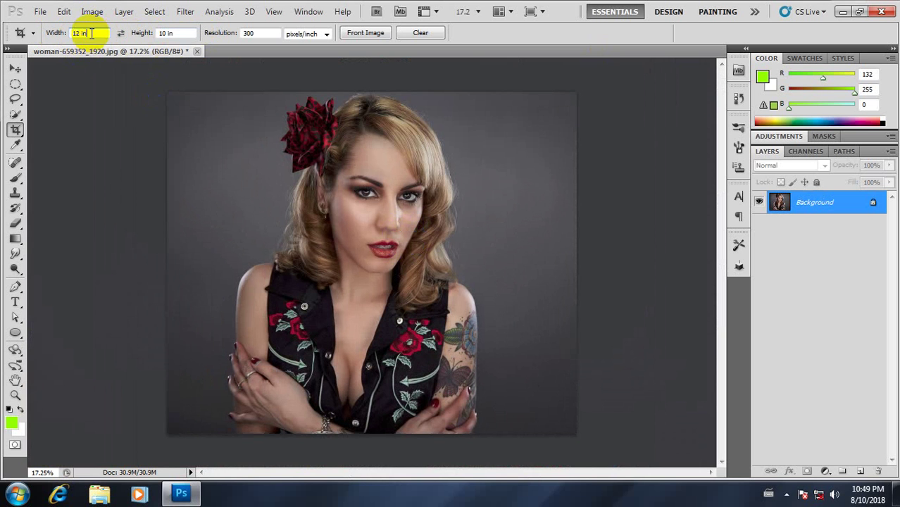
double_click(168, 33)
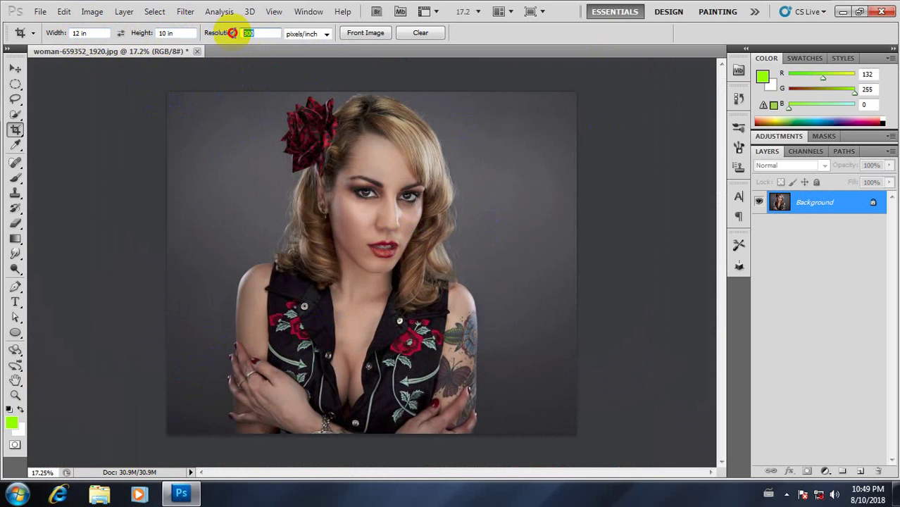
double_click(250, 33)
click(325, 34)
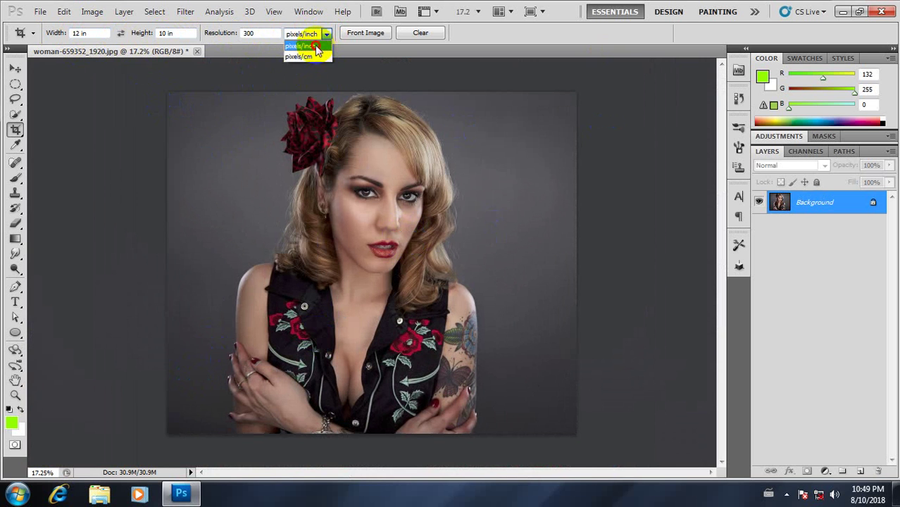
click(317, 46)
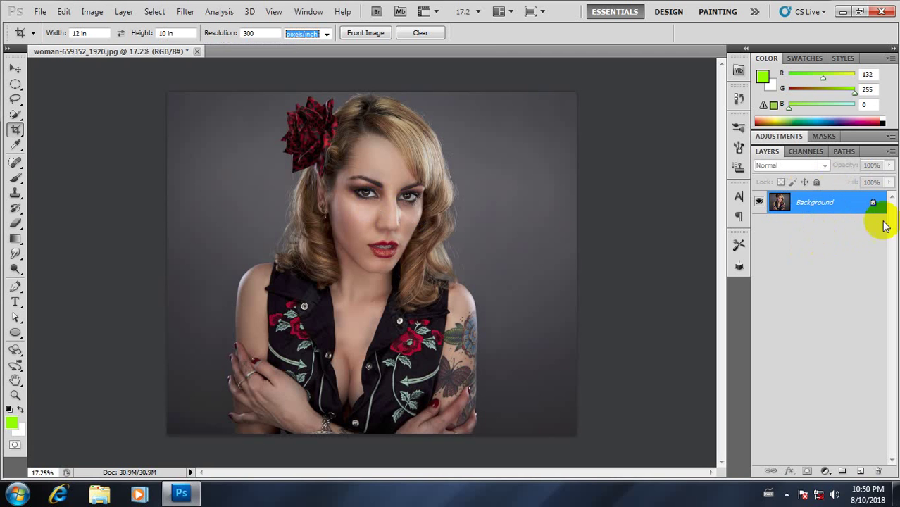
Step: Duplicate the Background as Layer 1 with Ctrl+J and select the Move tool
key(ctrl+j)
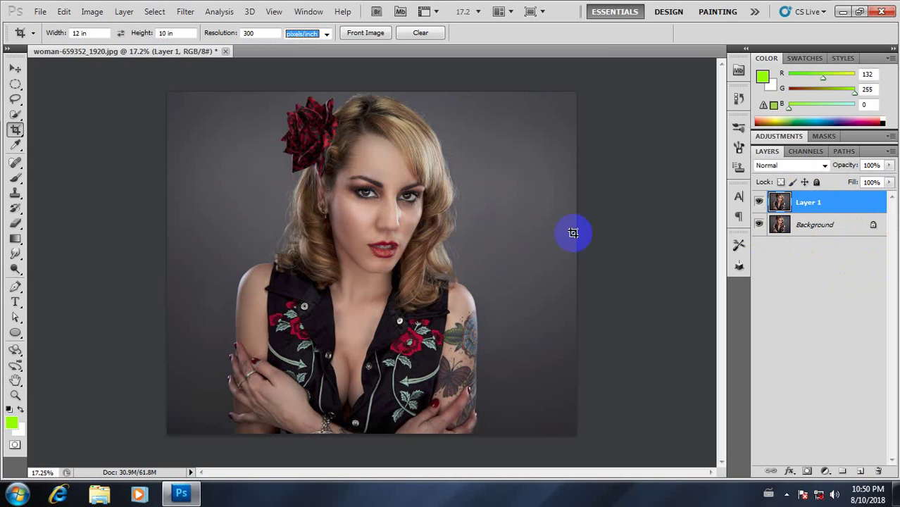
click(15, 68)
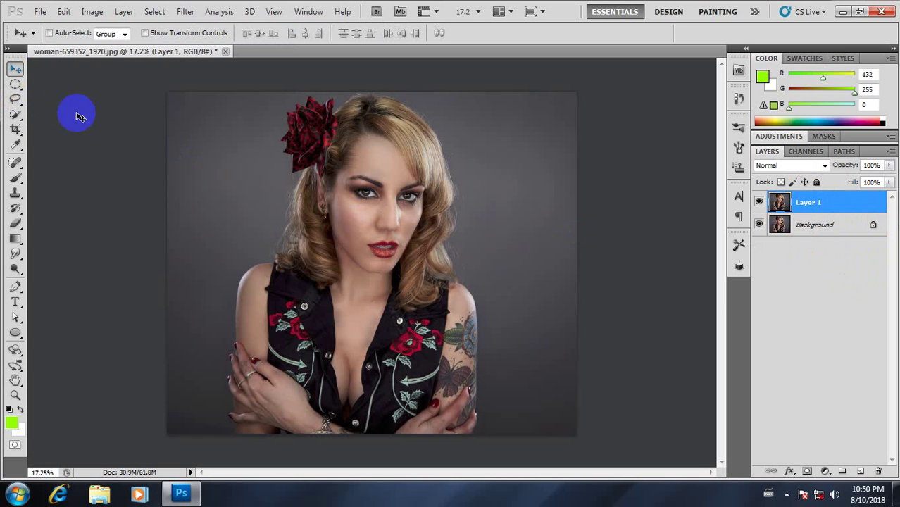
scroll(390, 246, up, 2)
scroll(385, 243, down, 2)
scroll(384, 244, up, 1)
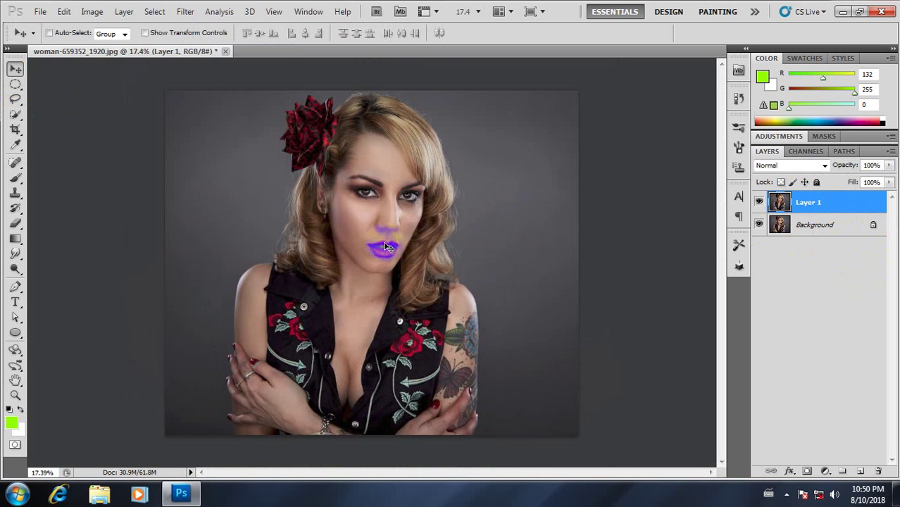
scroll(385, 243, down, 1)
scroll(373, 275, up, 1)
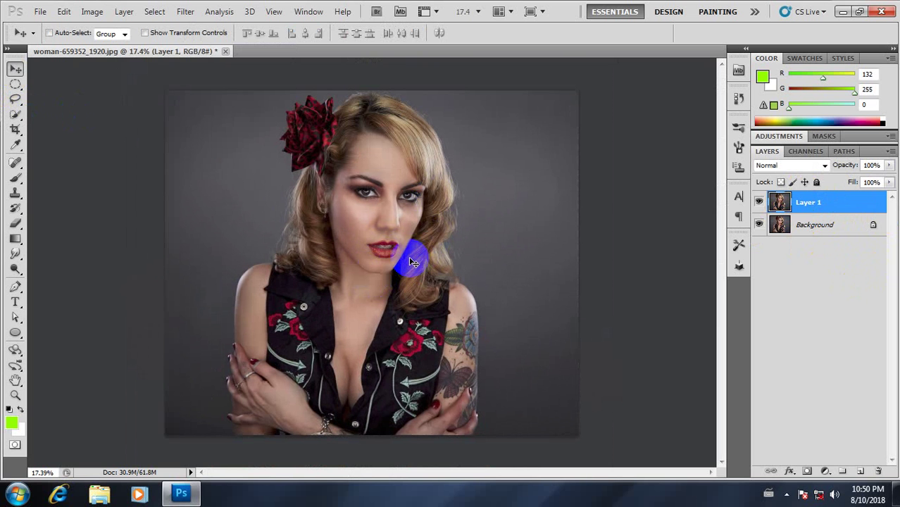
Step: Brighten Layer 1 with Levels: midtones 1.26 and white point 219
key(i)
key(ctrl+l)
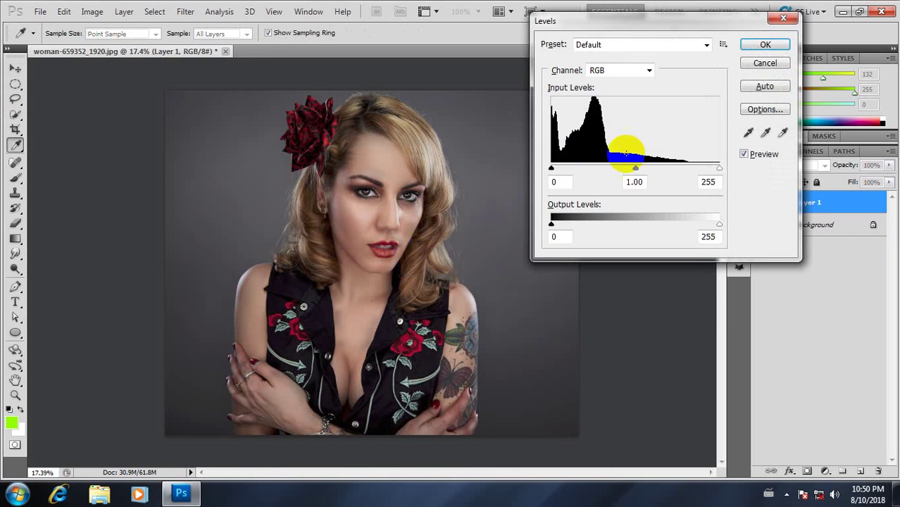
click(552, 167)
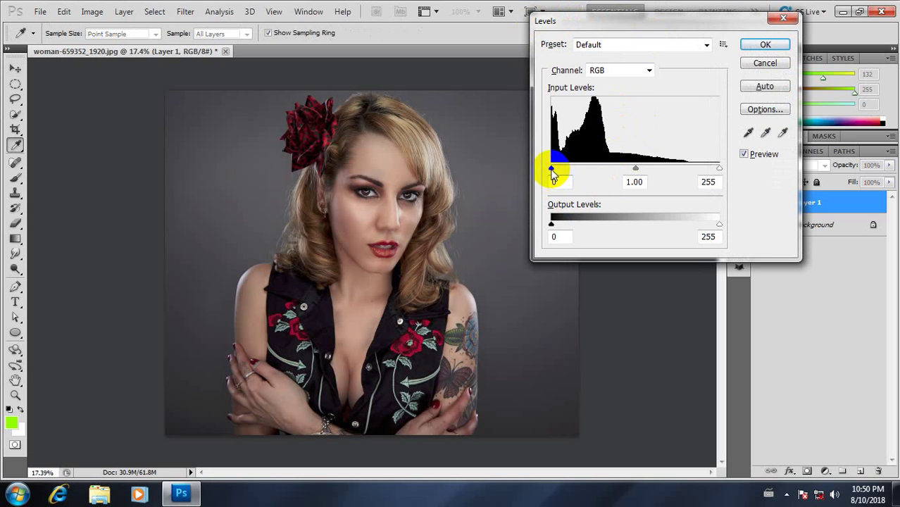
click(636, 169)
drag(636, 169, 622, 169)
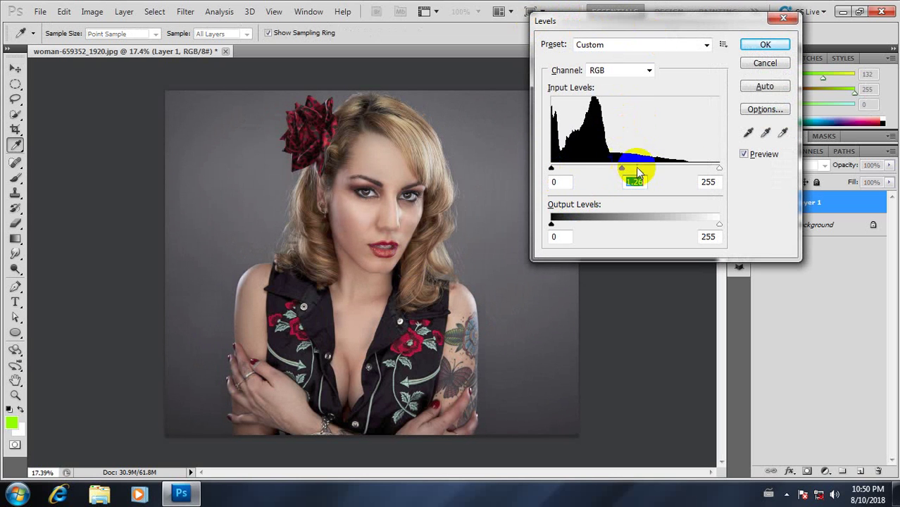
drag(714, 172, 701, 176)
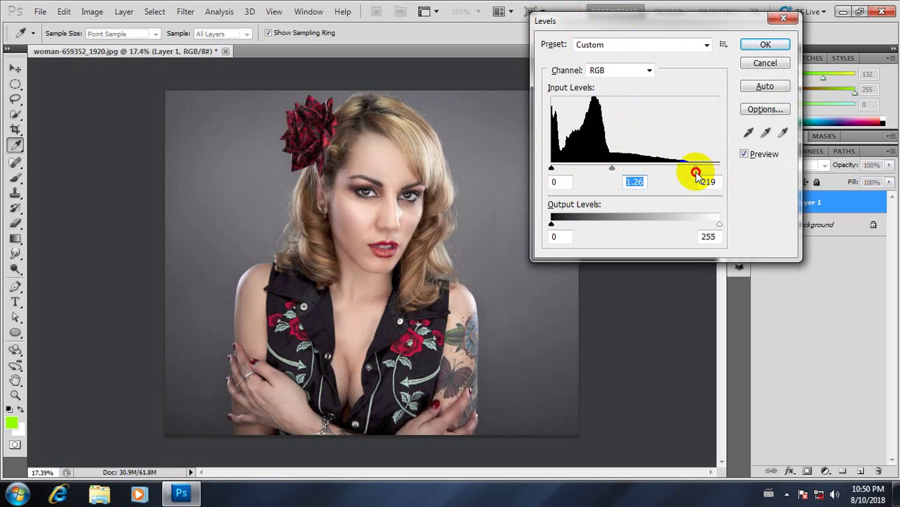
click(762, 44)
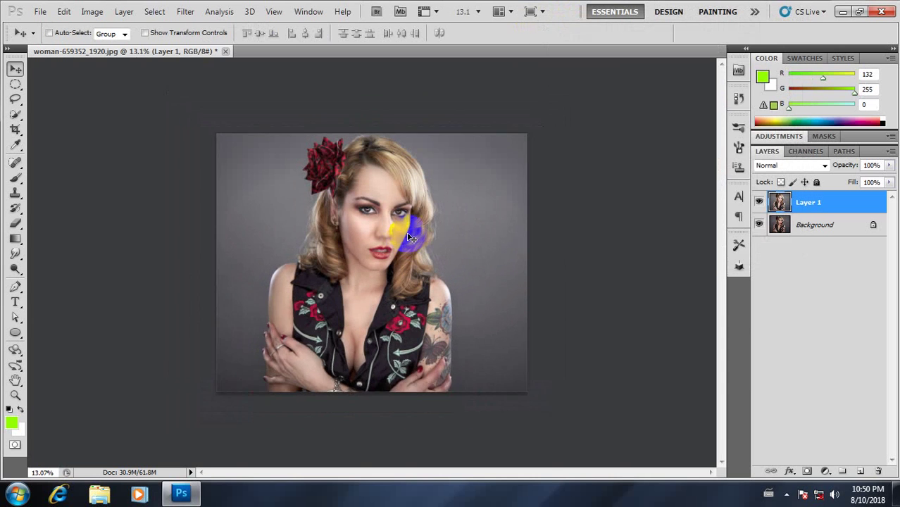
Step: Set Layer 1's midtone Color Balance to +11, -3, +13 for a purplish cast
scroll(407, 241, up, 2)
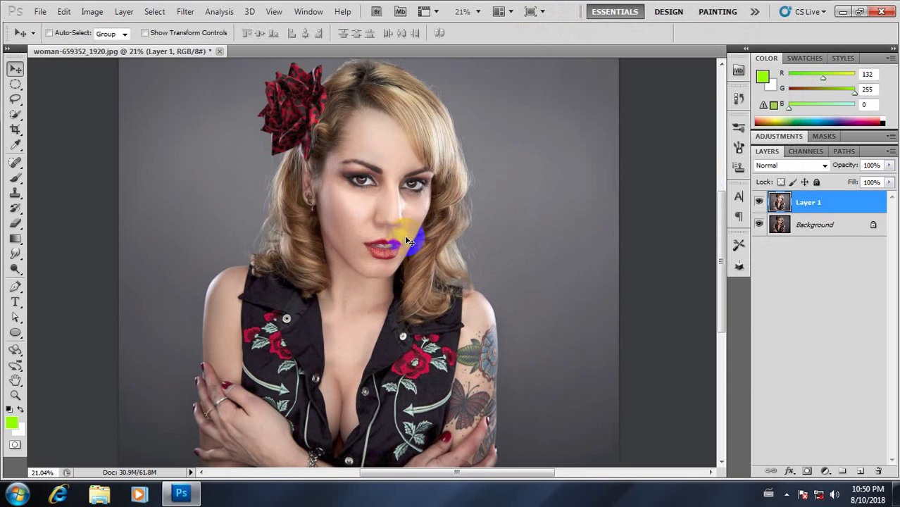
key(ctrl+b)
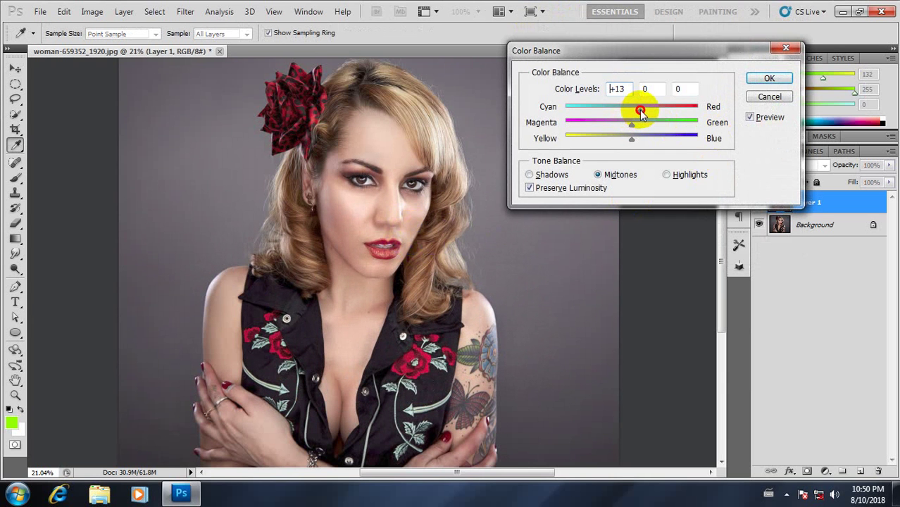
mouse_move(627, 126)
mouse_down()
mouse_move(640, 111)
mouse_move(631, 127)
mouse_up()
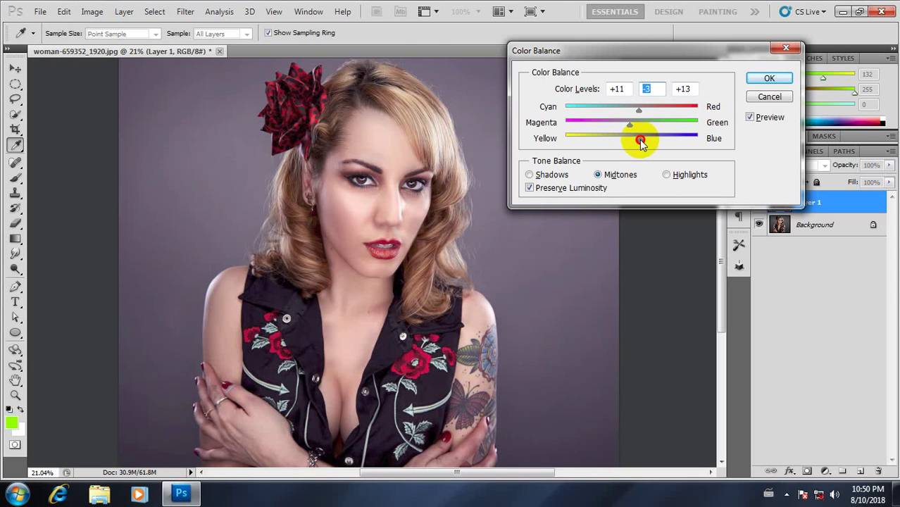
click(770, 79)
key(v)
scroll(426, 245, up, 1)
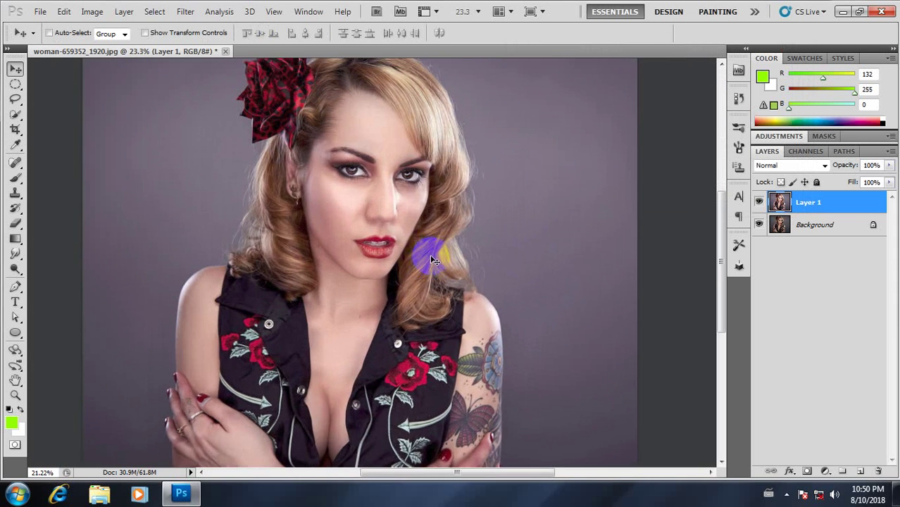
Step: Toggle Layer 1's visibility to compare the correction with the original
scroll(435, 261, down, 2)
click(759, 203)
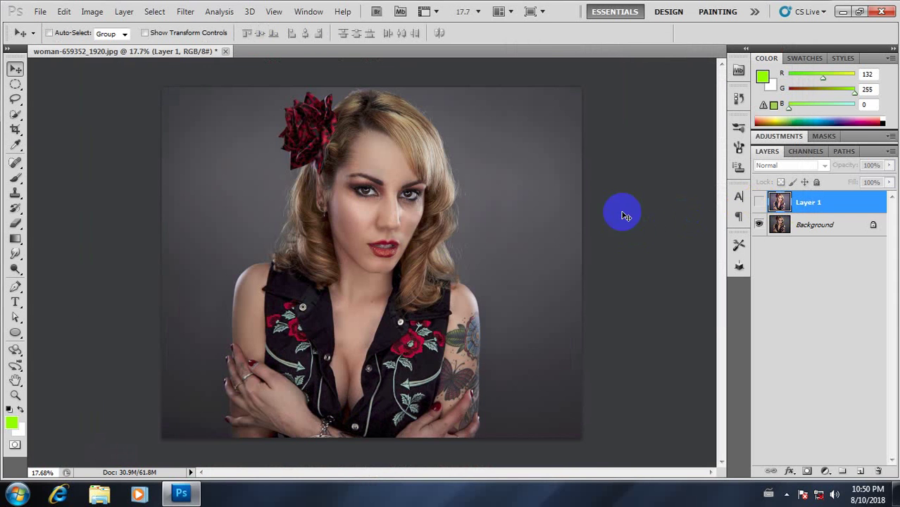
click(759, 203)
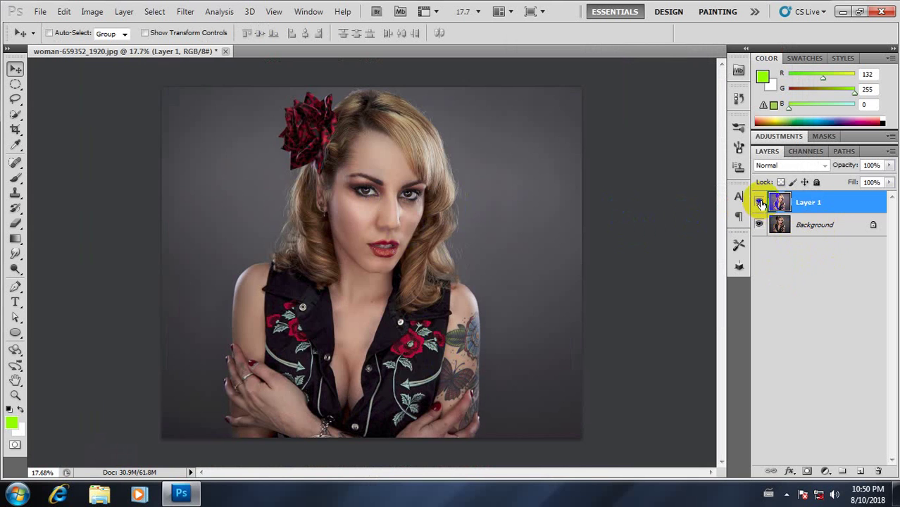
scroll(394, 224, down, 1)
scroll(385, 240, up, 1)
key(ctrl+z)
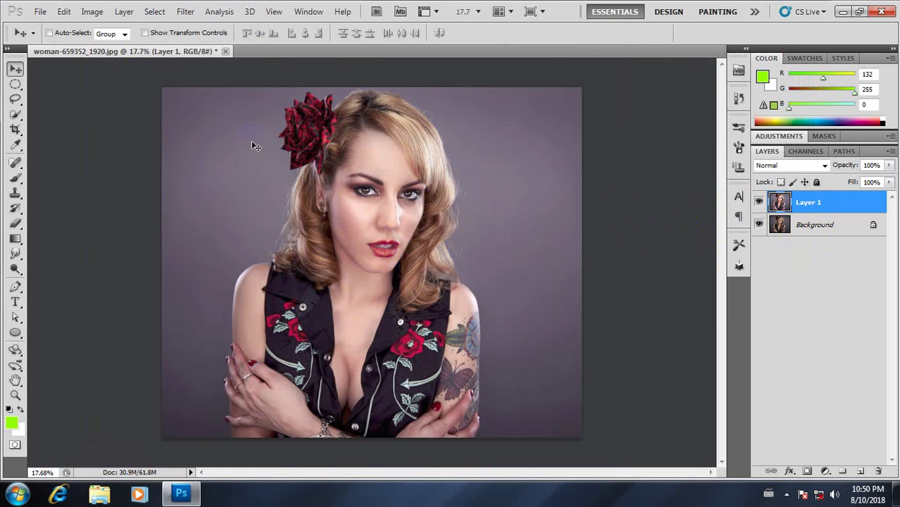
Step: Compare once more, then flatten the image into a single Background layer
right_click(819, 204)
click(815, 198)
right_click(823, 202)
click(805, 205)
click(759, 202)
click(758, 203)
right_click(810, 208)
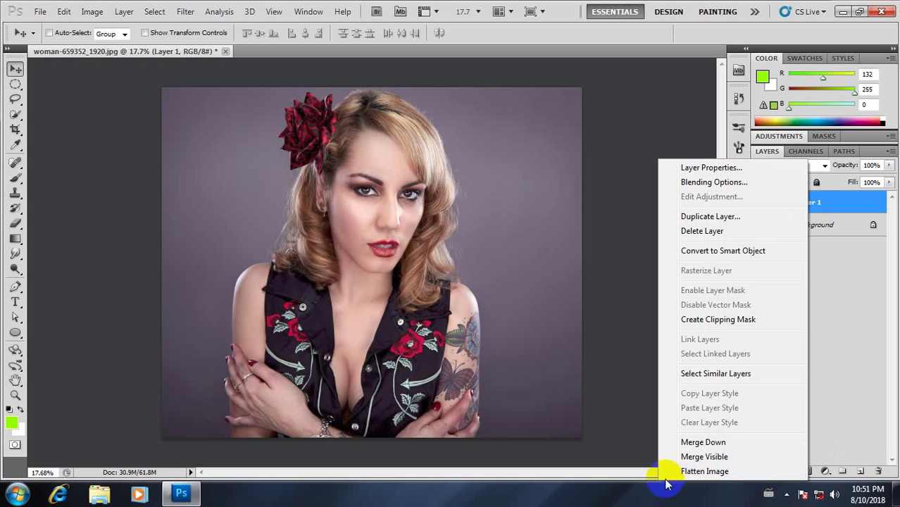
click(705, 472)
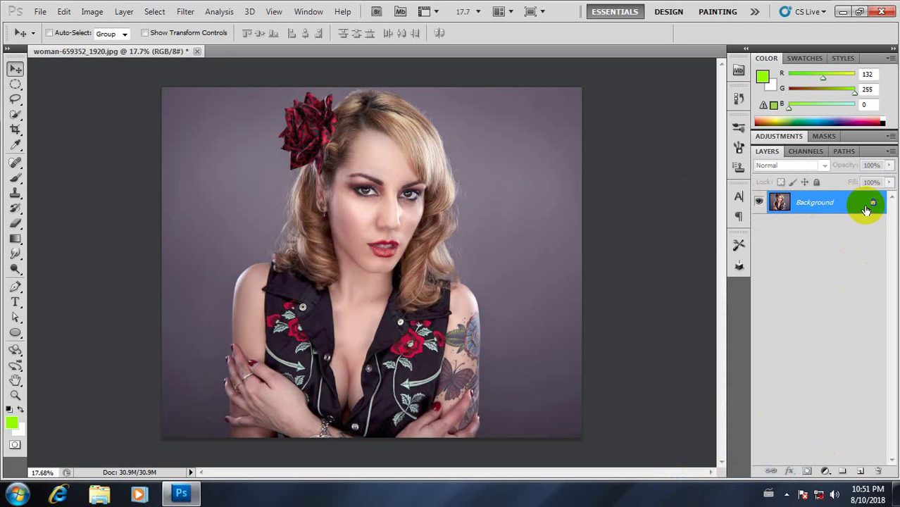
Step: Start a Save As to the Desktop and name the file aungkolat
click(40, 12)
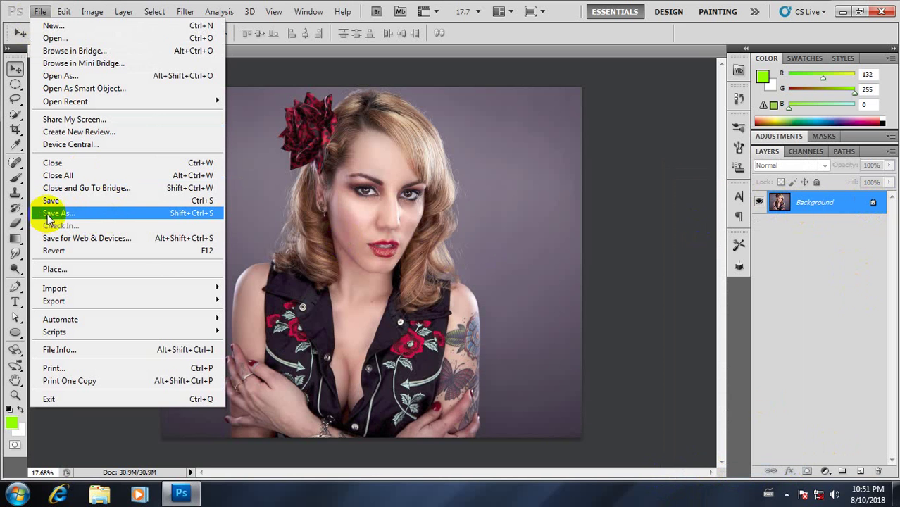
click(102, 212)
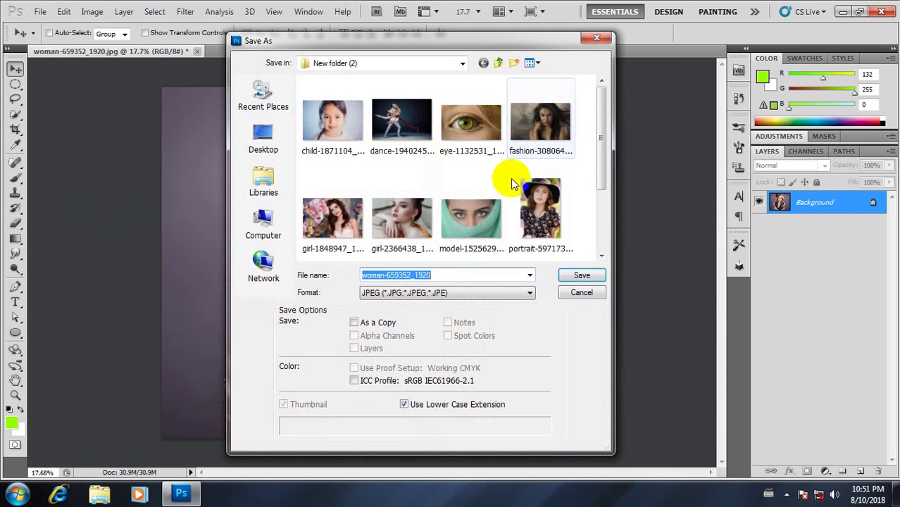
click(263, 138)
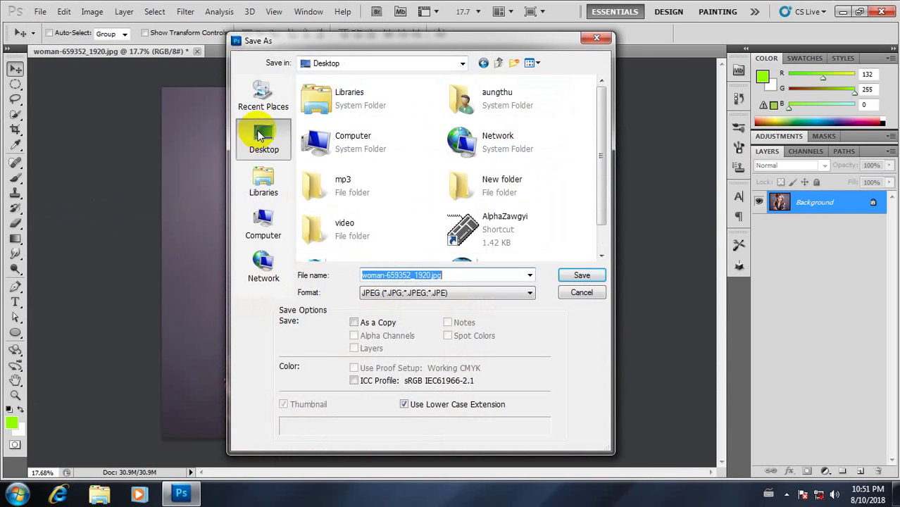
click(459, 199)
scroll(458, 187, down, 1)
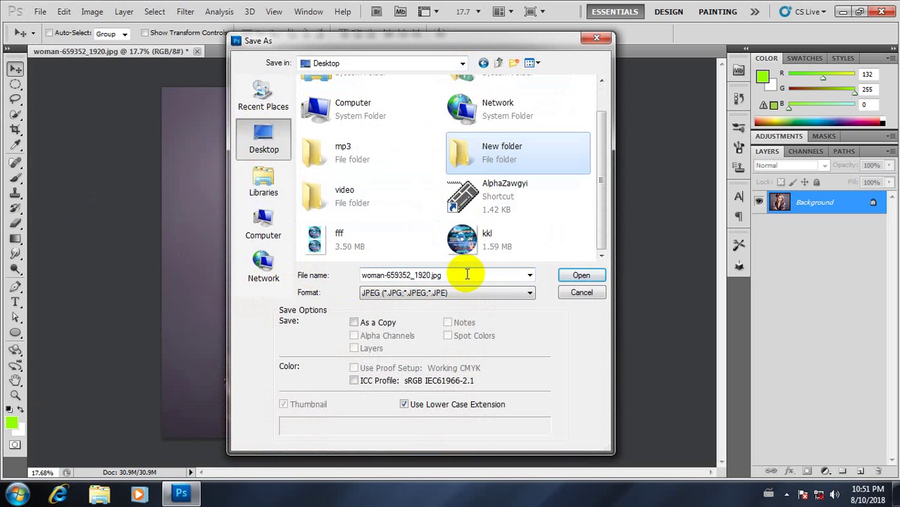
click(339, 279)
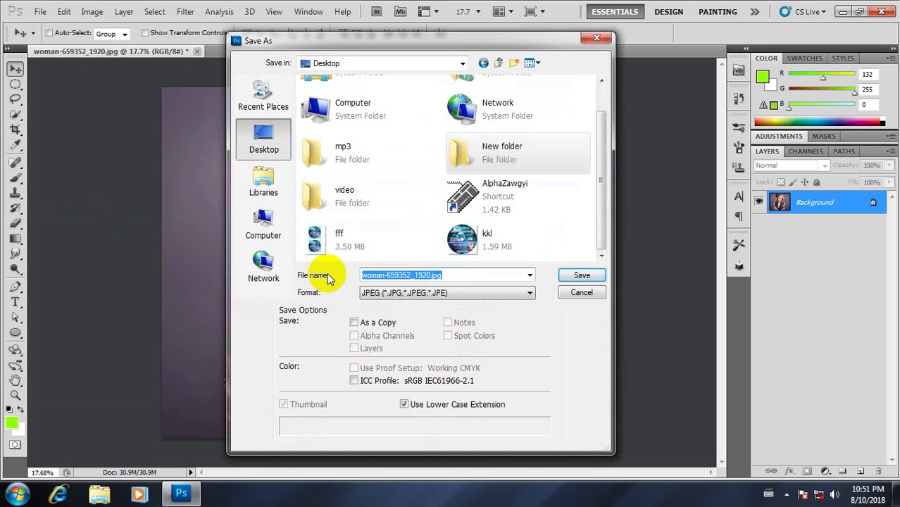
text(aun)
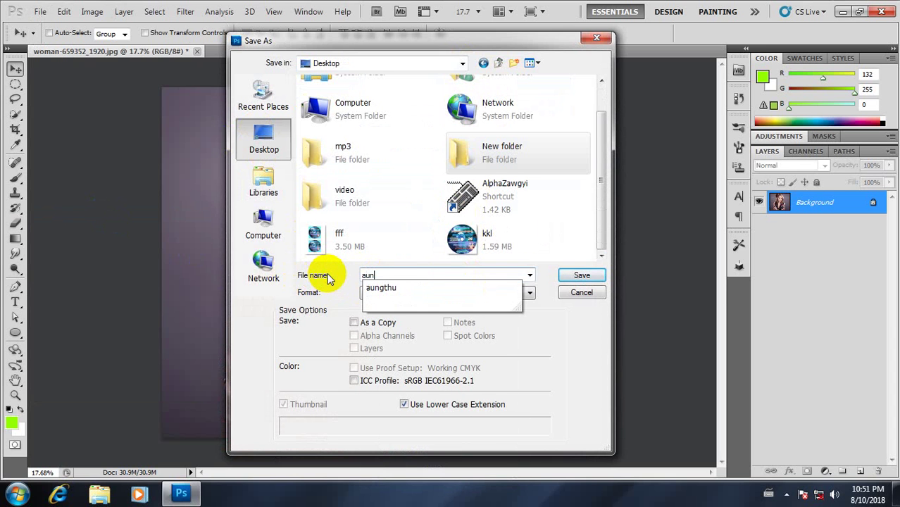
text(gkolat)
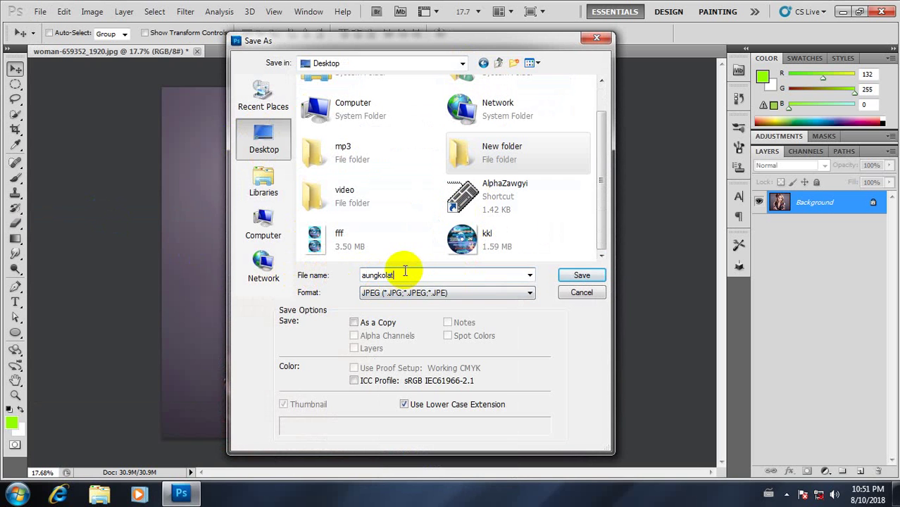
Step: Choose JPEG as the format, keep the Desktop location, and save as aungkolat.jpg
click(468, 293)
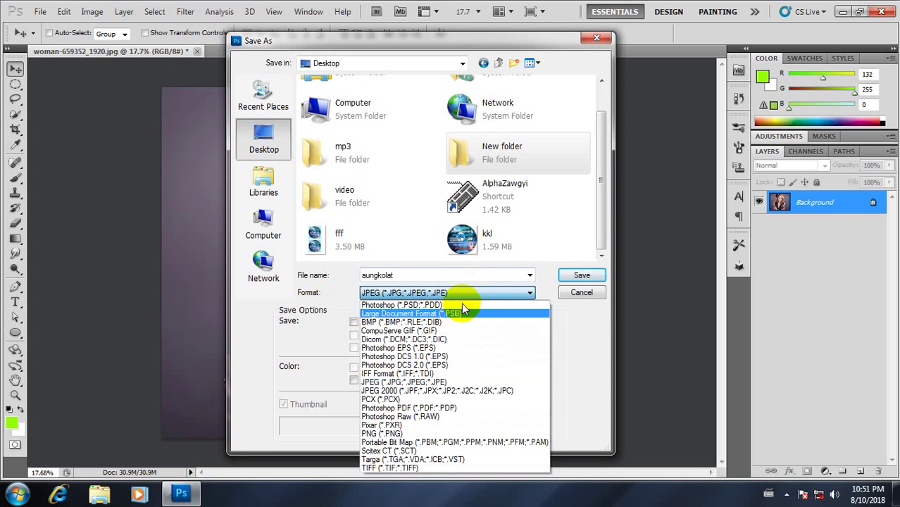
click(406, 305)
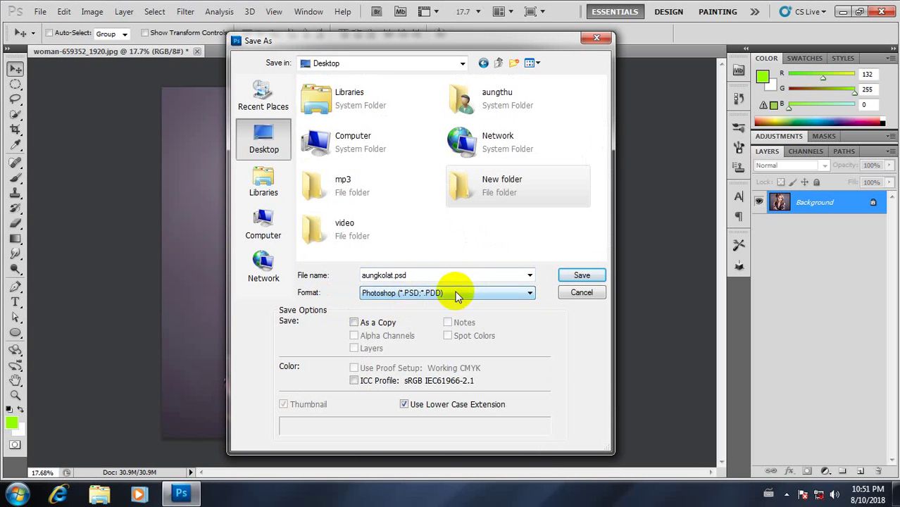
click(438, 275)
click(473, 295)
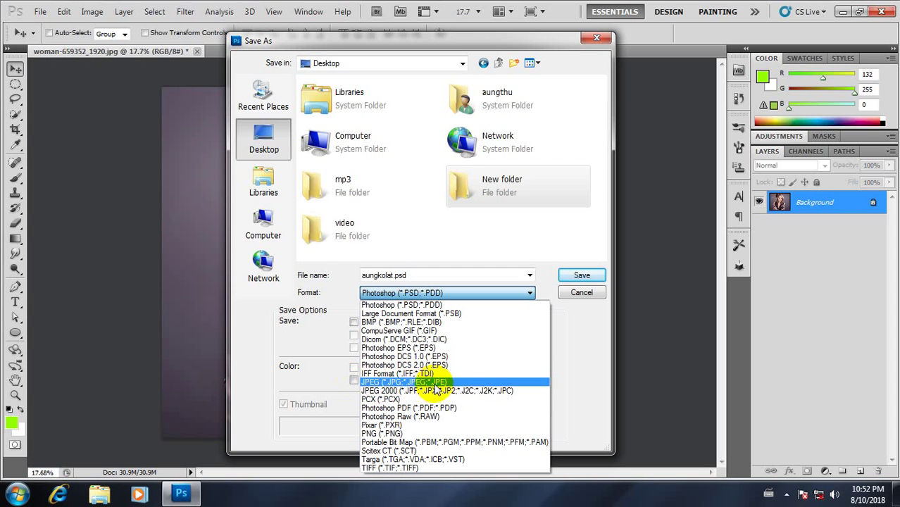
click(384, 382)
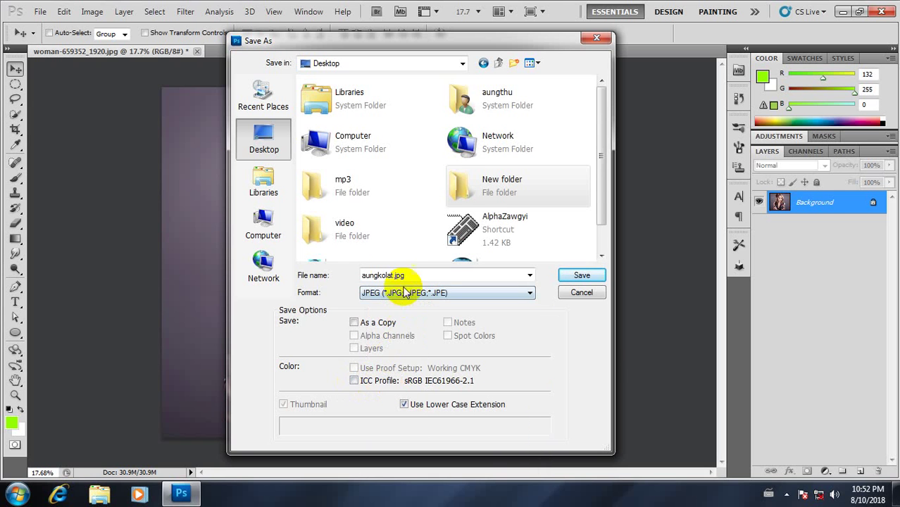
click(264, 180)
click(263, 141)
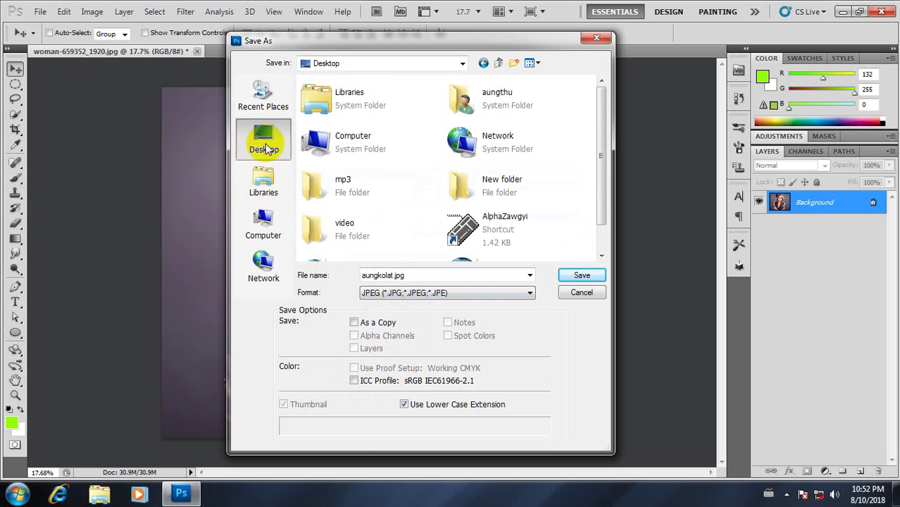
drag(423, 276, 348, 277)
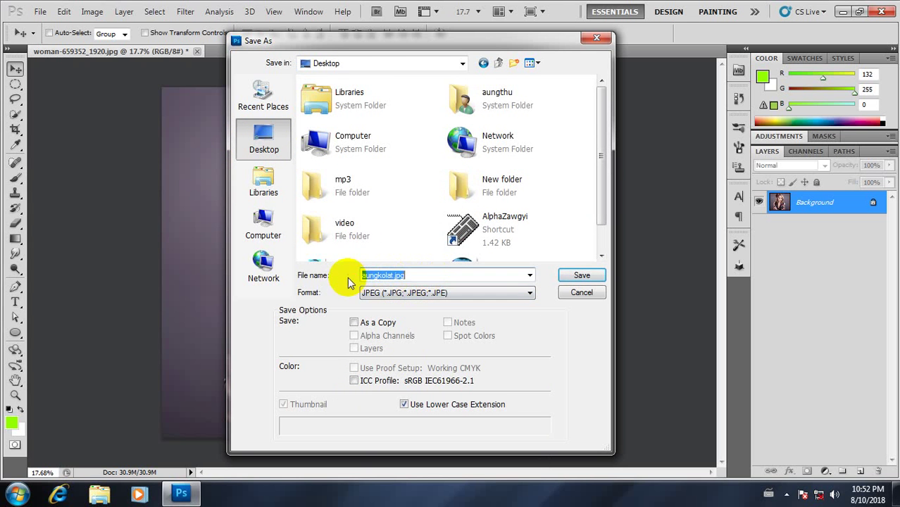
click(582, 277)
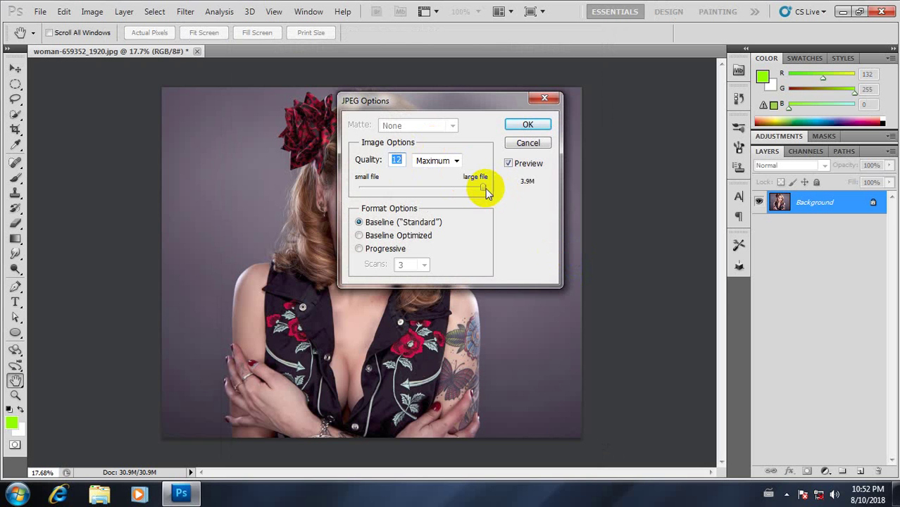
Step: Set the JPEG quality to Maximum (12) and confirm the JPEG options
drag(484, 189, 445, 193)
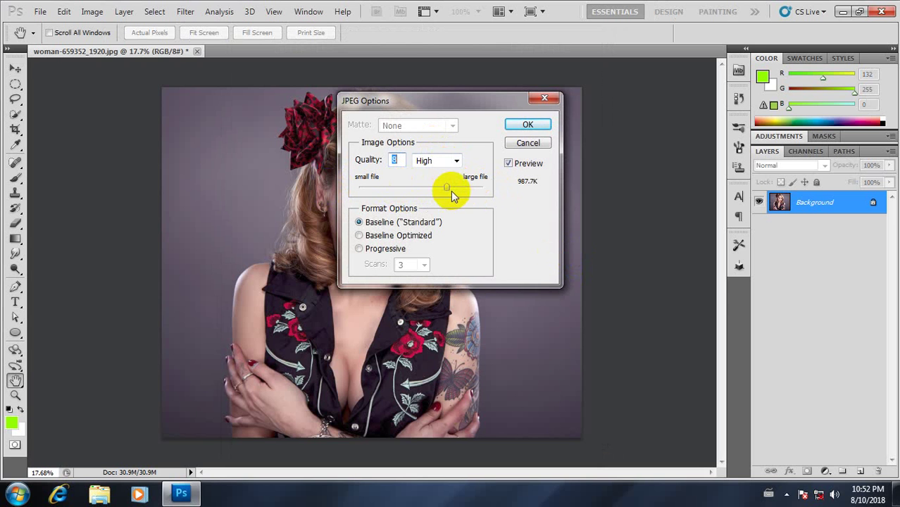
drag(446, 188, 486, 189)
click(456, 162)
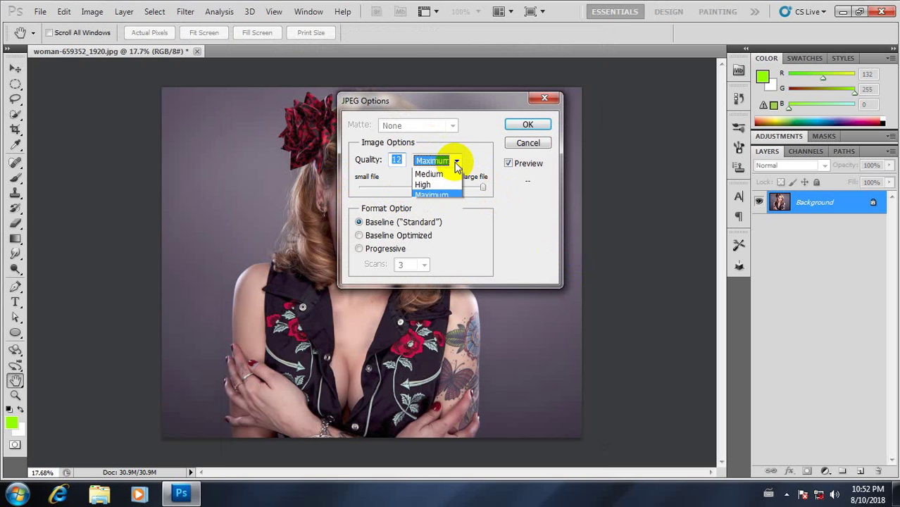
click(441, 204)
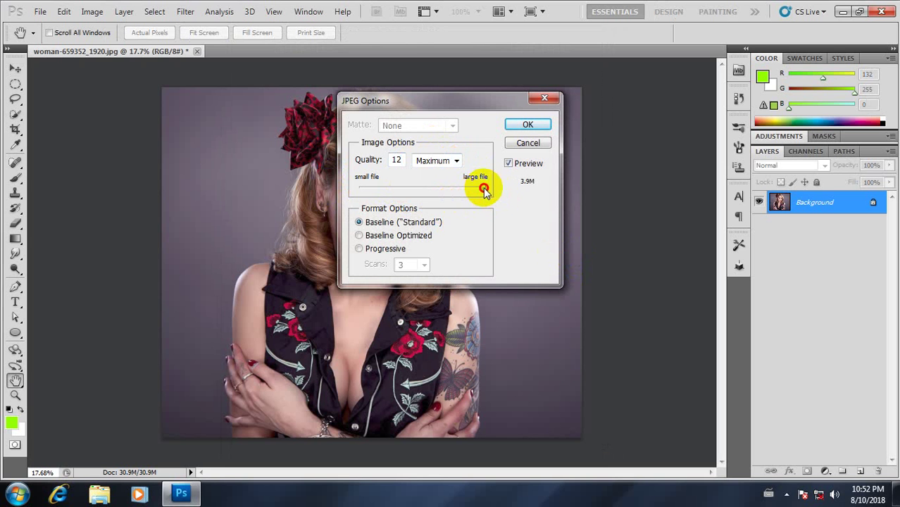
click(485, 188)
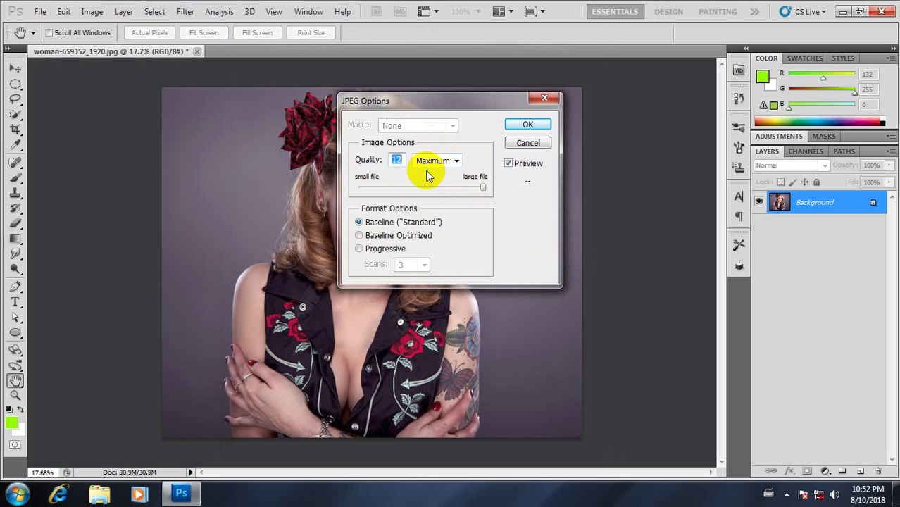
click(533, 126)
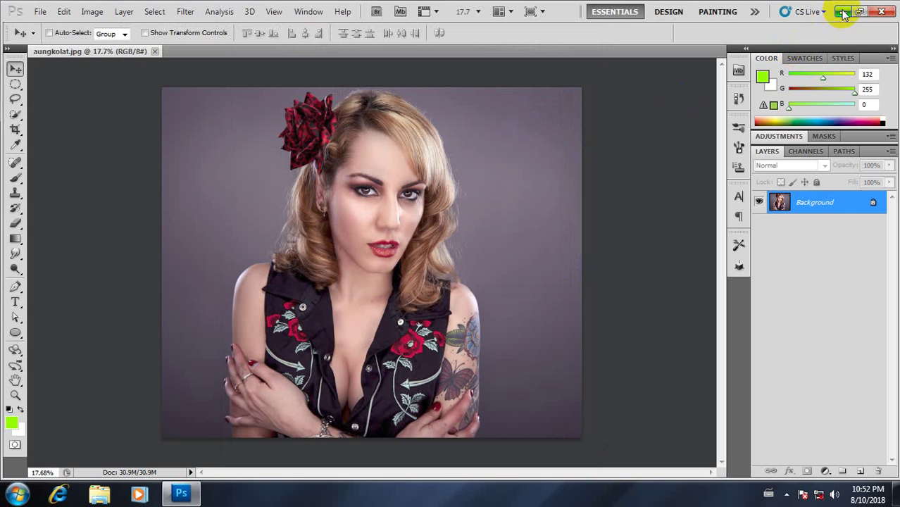
Step: Close the saved document, minimize Photoshop and refresh the desktop
click(155, 51)
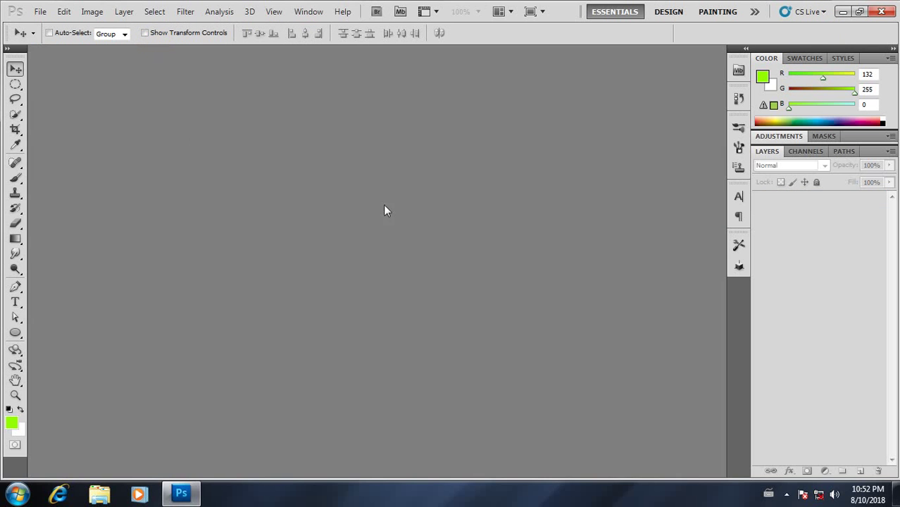
click(843, 11)
right_click(402, 177)
click(446, 199)
Step: Preview aungkolat in ACDSee Quick View, then close it and restore Photoshop
mouse_move(219, 262)
mouse_down()
mouse_move(468, 213)
mouse_move(433, 248)
mouse_move(226, 264)
mouse_up()
double_click(224, 262)
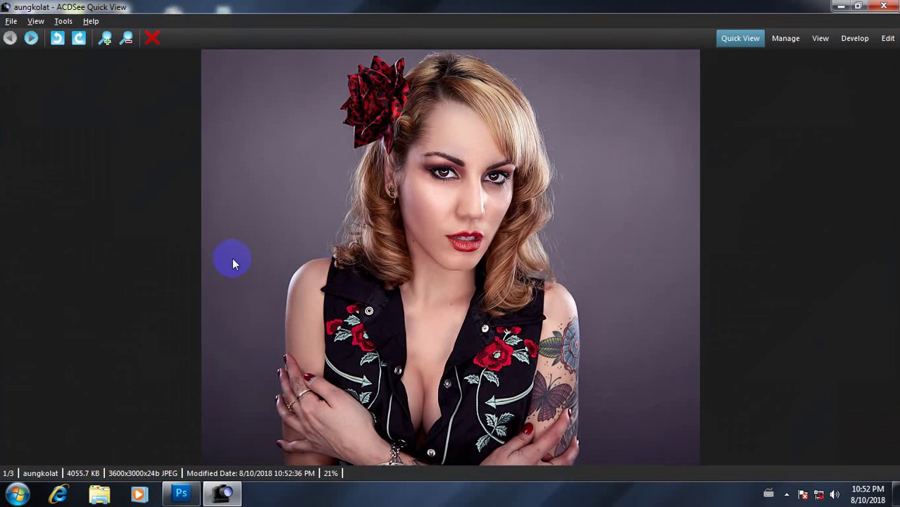
click(884, 6)
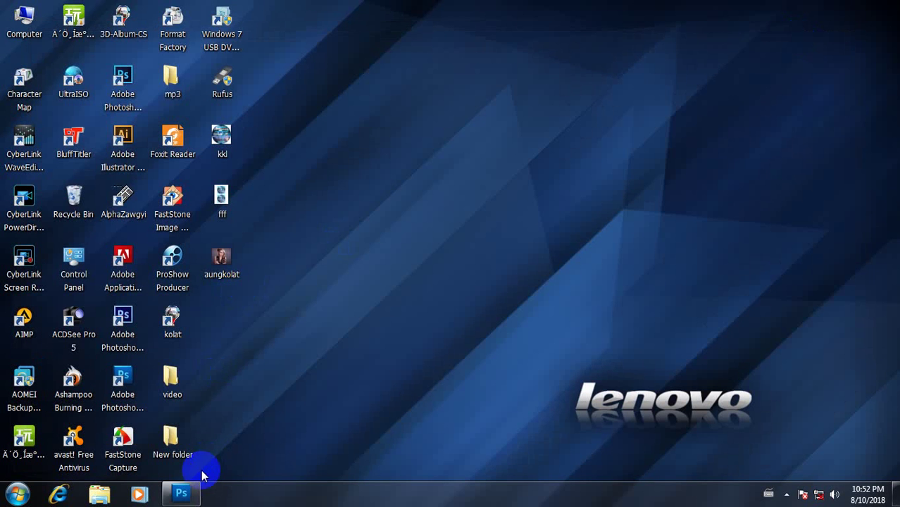
click(181, 494)
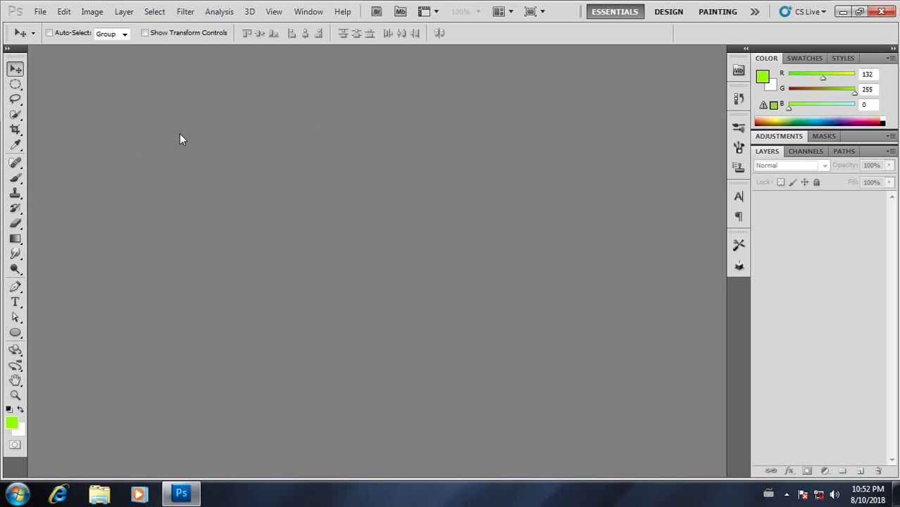
Step: Reopen aungkolat.jpg from the Desktop via File > Open
click(38, 11)
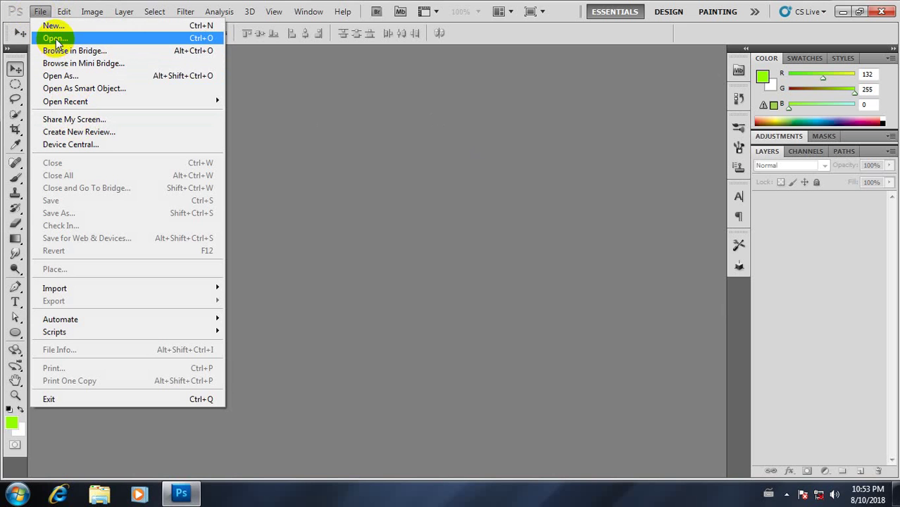
click(39, 11)
click(38, 12)
click(53, 38)
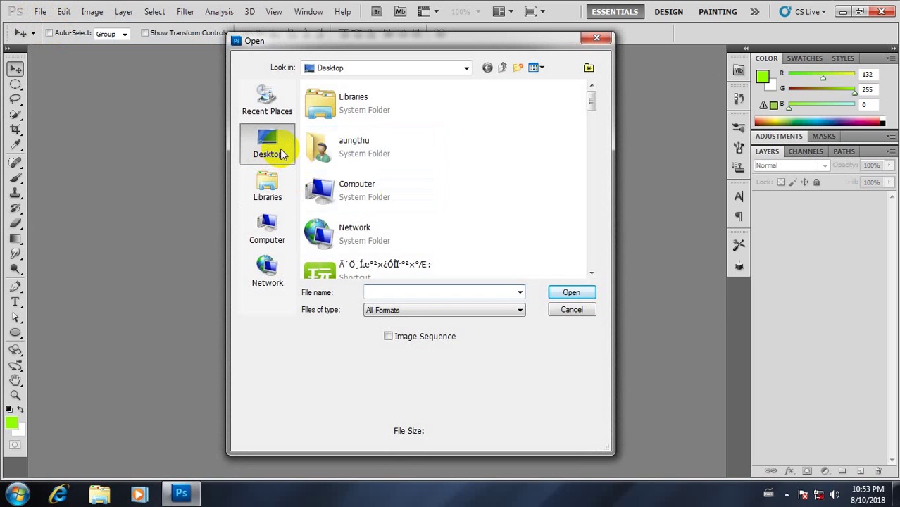
click(326, 188)
scroll(331, 184, down, 2)
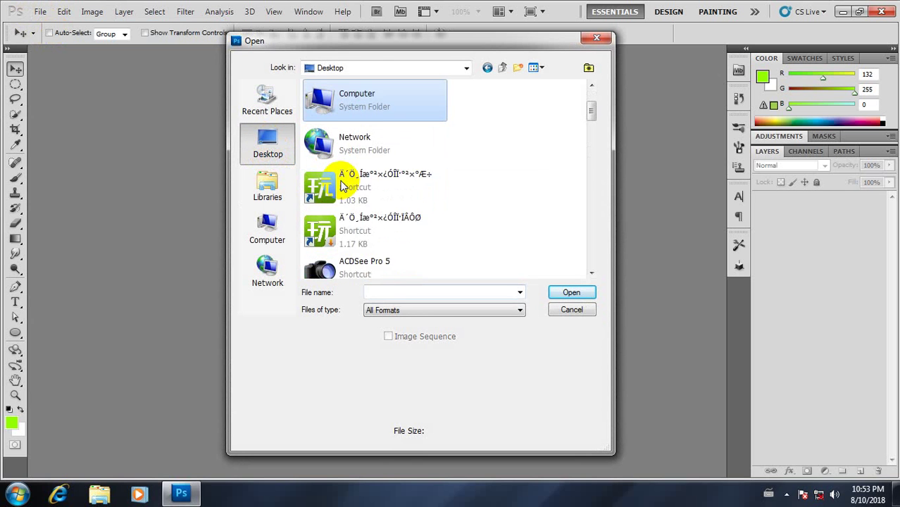
scroll(341, 185, down, 10)
scroll(364, 214, up, 5)
scroll(369, 220, up, 2)
click(349, 226)
click(570, 293)
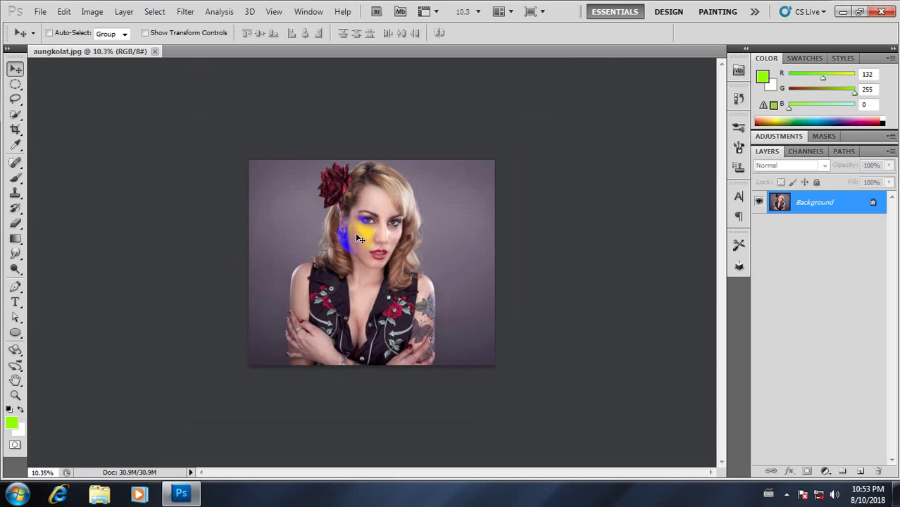
Step: Fit the whole image on screen with Ctrl+0 and zoom out slightly
key(ctrl+0)
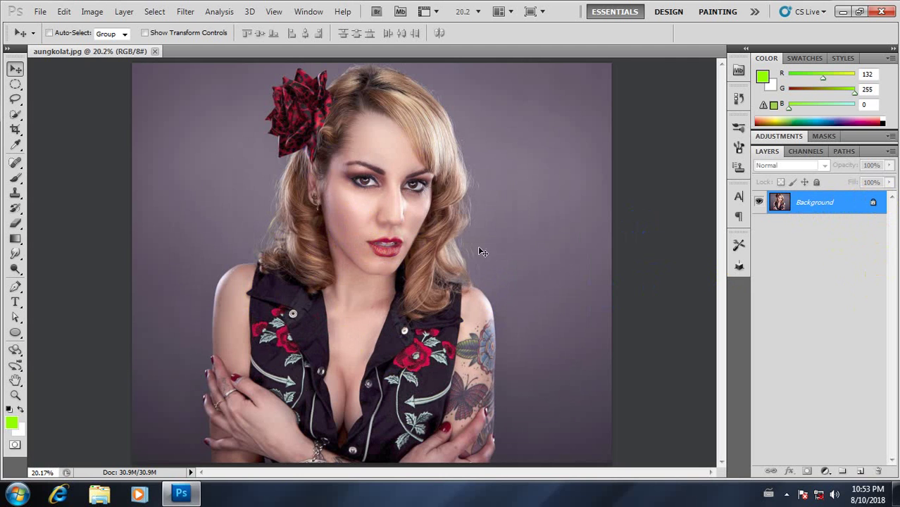
scroll(352, 219, down, 2)
scroll(372, 261, up, 2)
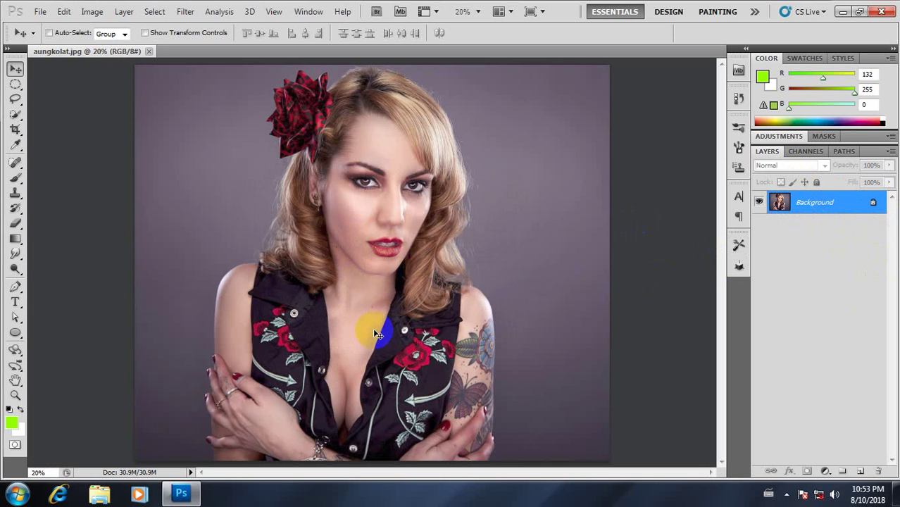
drag(779, 219, 405, 212)
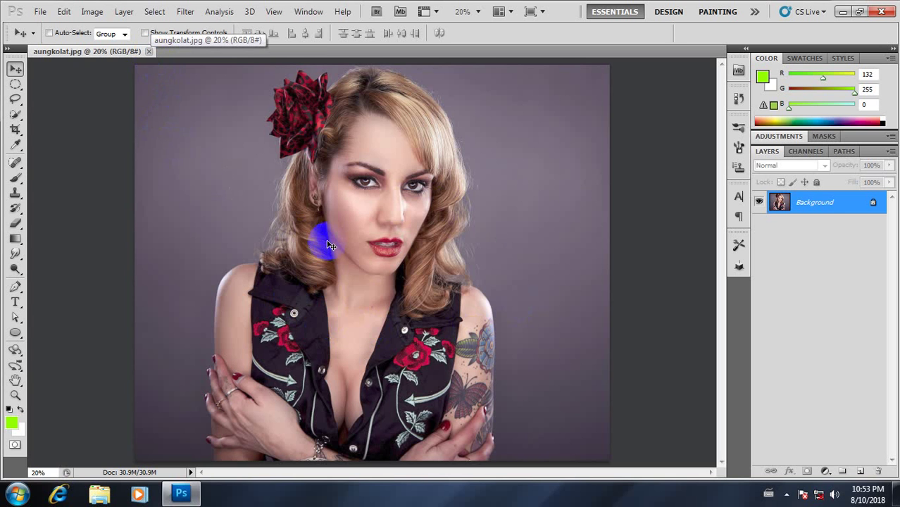
click(352, 237)
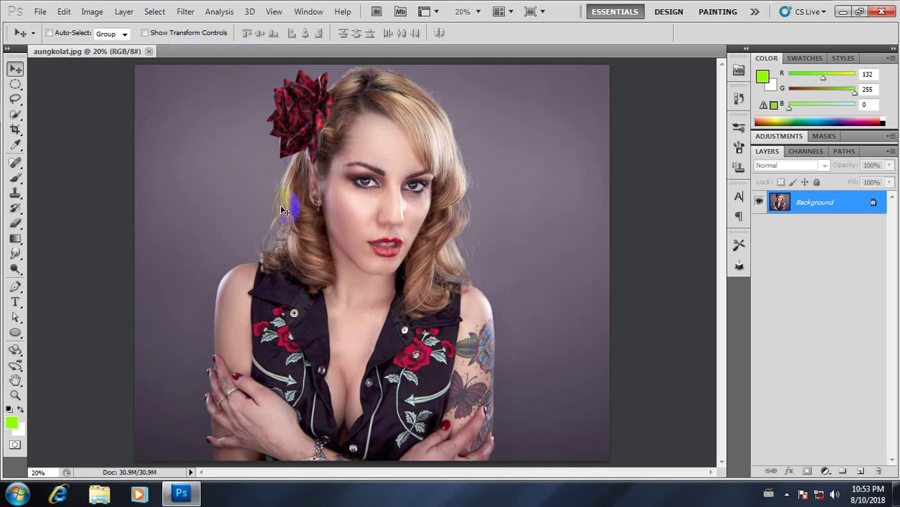
click(151, 54)
drag(303, 203, 301, 210)
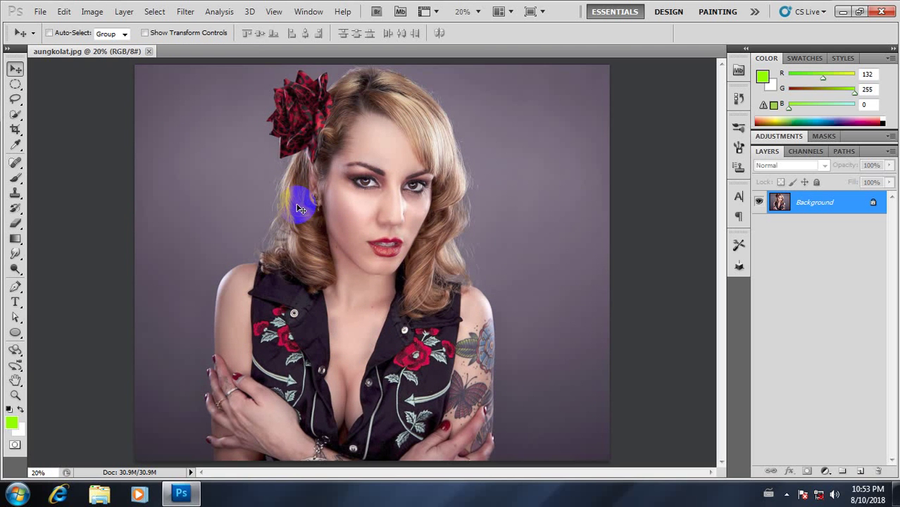